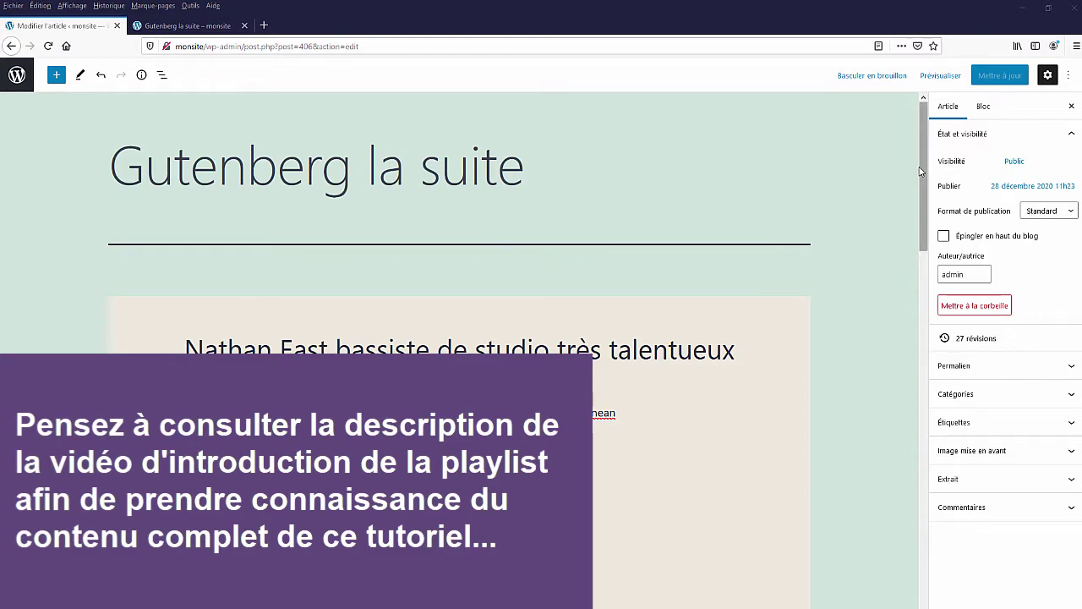
Add an image block at the end of the article and fill it with logo-bass.png from the media library.
left_click_drag(925, 198, 899, 565)
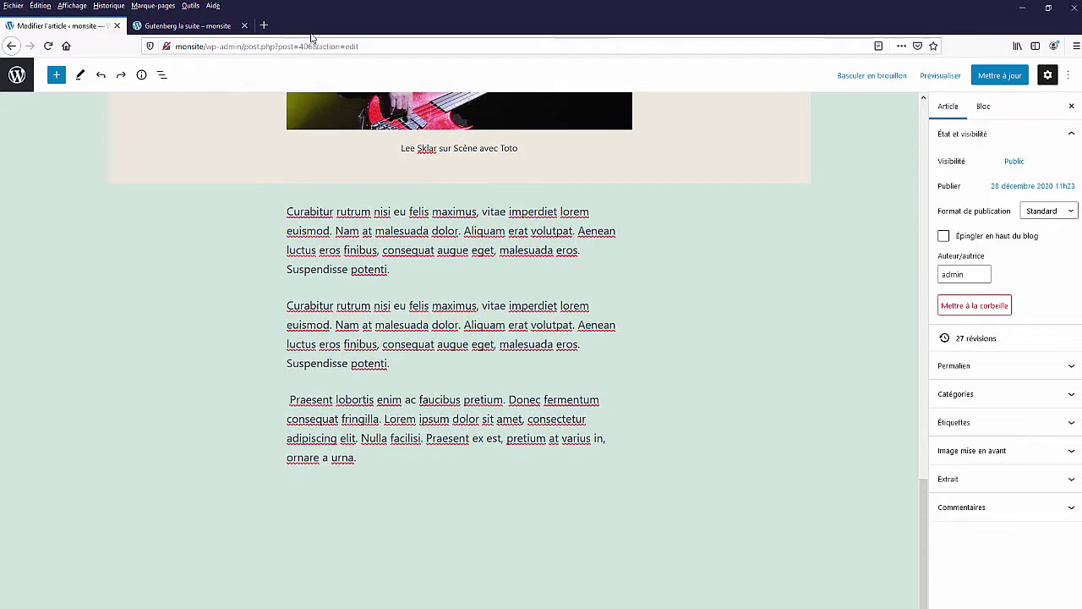
left_click(162, 79)
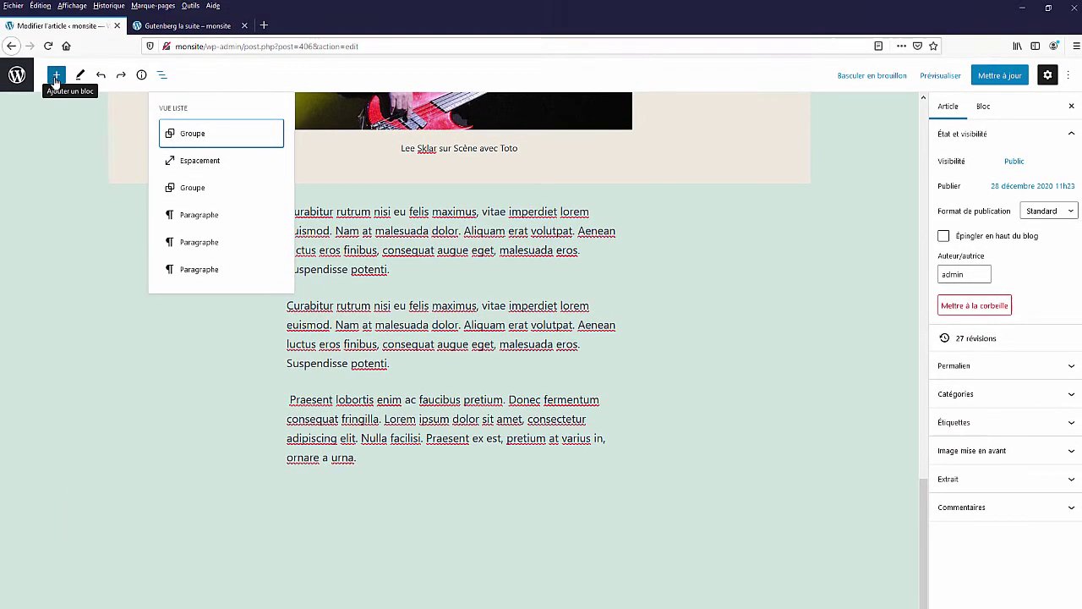
left_click(56, 76)
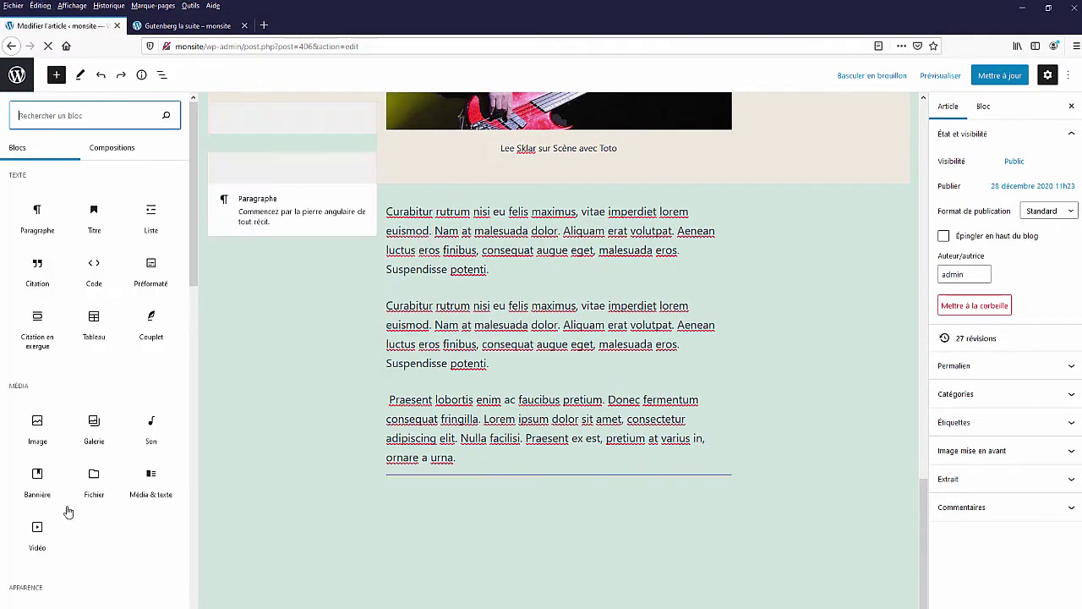
left_click(37, 431)
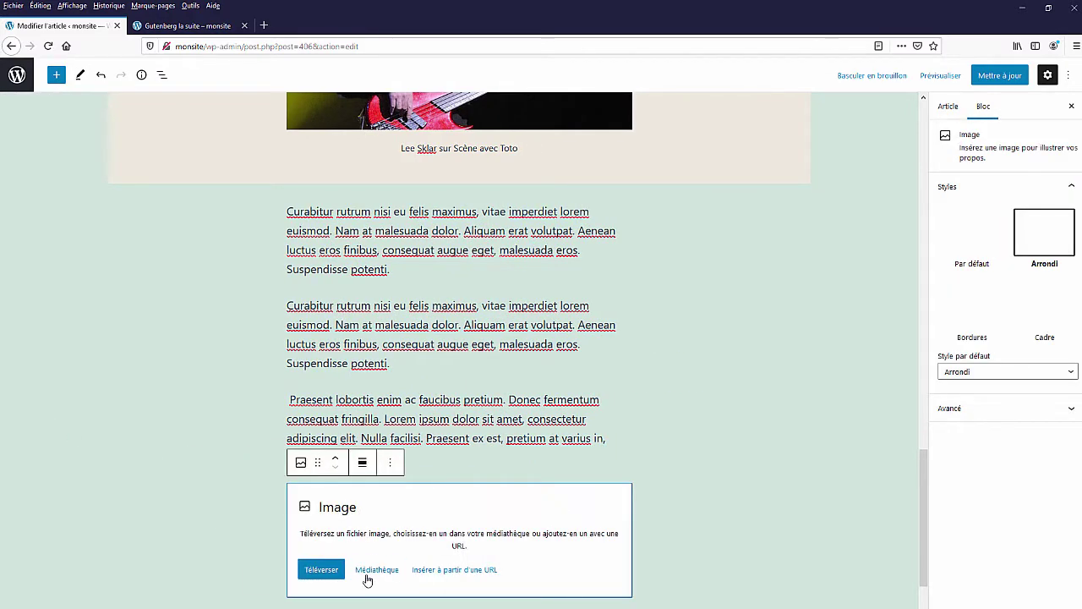
left_click(375, 573)
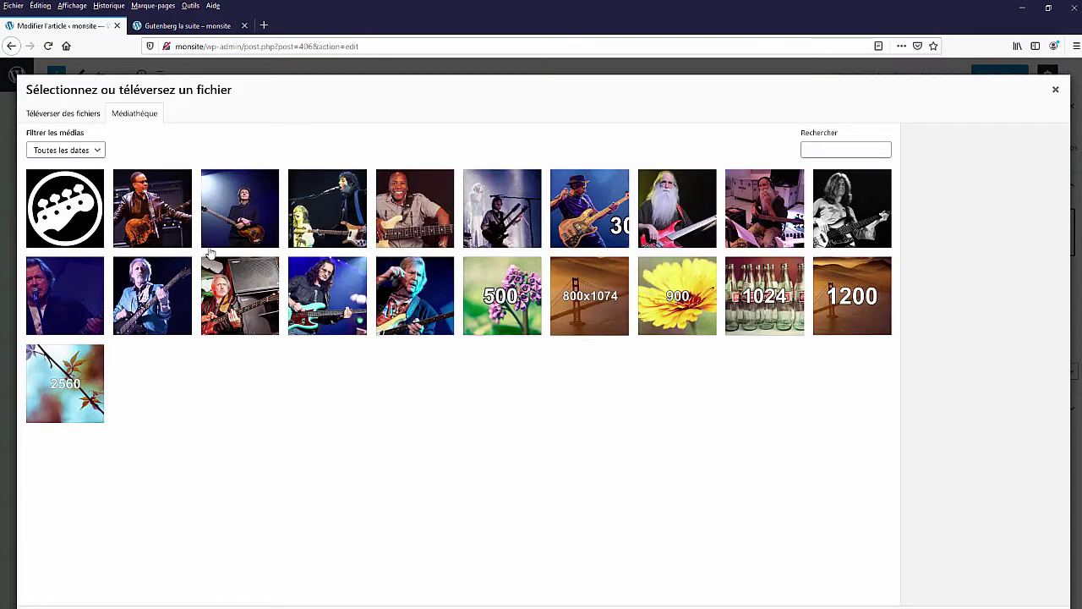
left_click(71, 214)
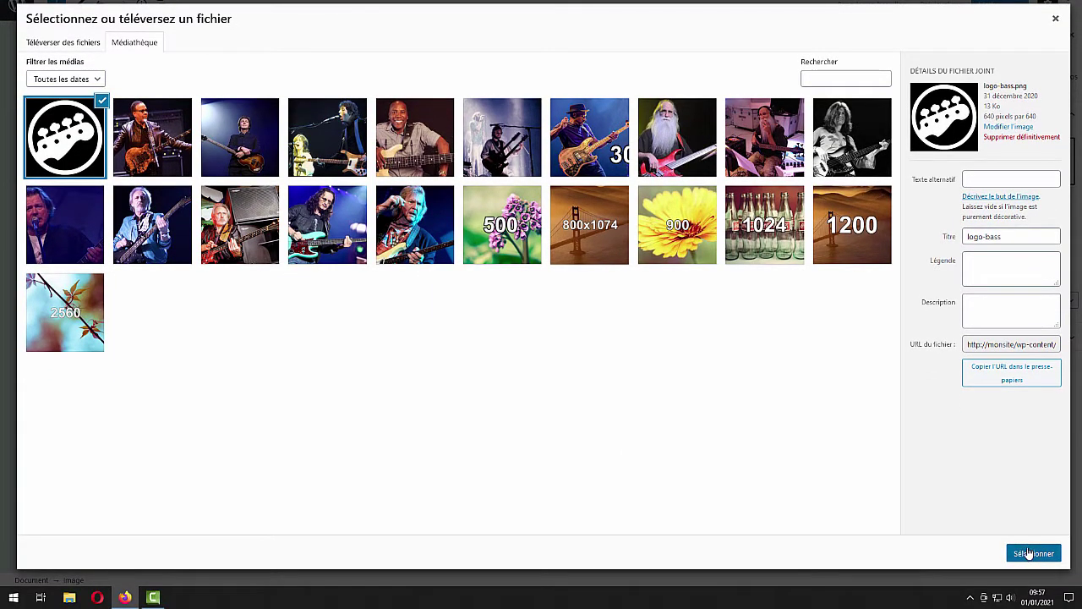
left_click(1032, 553)
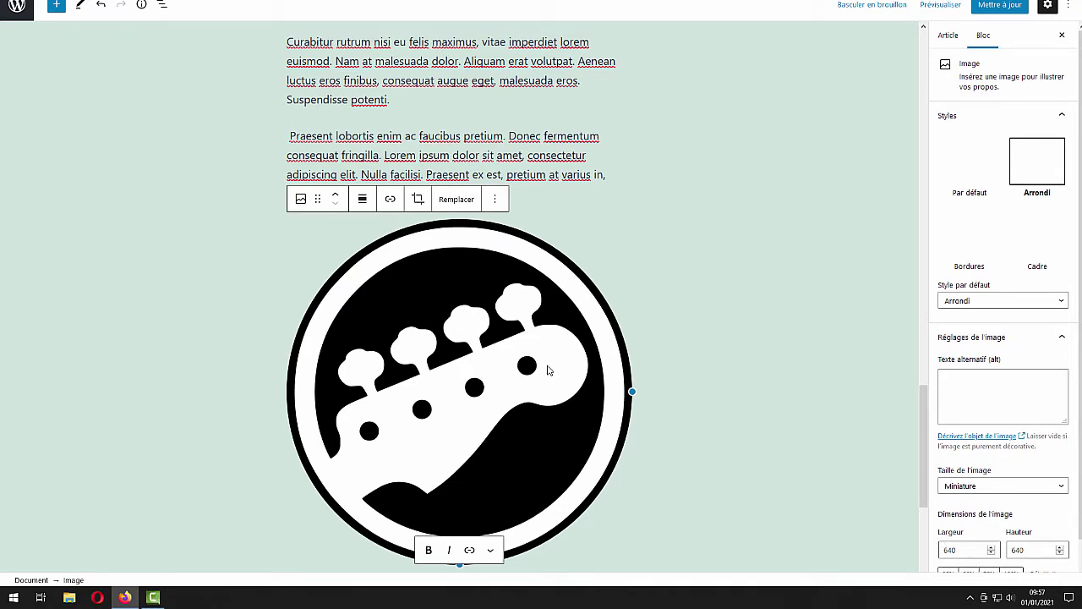
Check the logo's dimension settings and compare them with the logo-bass.png versions in the site's uploads/2020/12 folder in File Explorer.
scroll(981, 480, "down", 1)
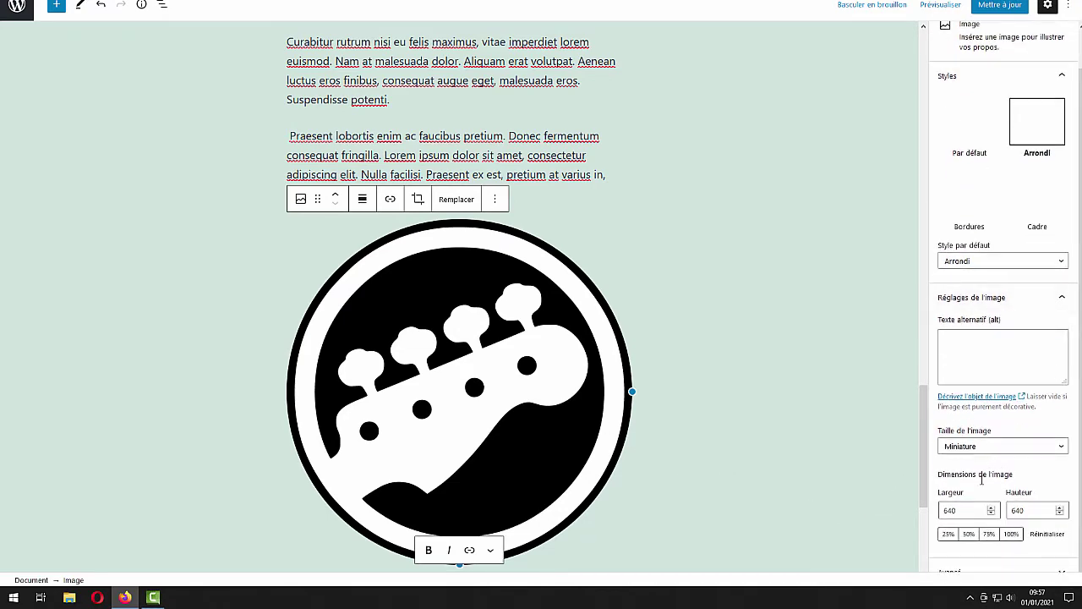
left_click(954, 507)
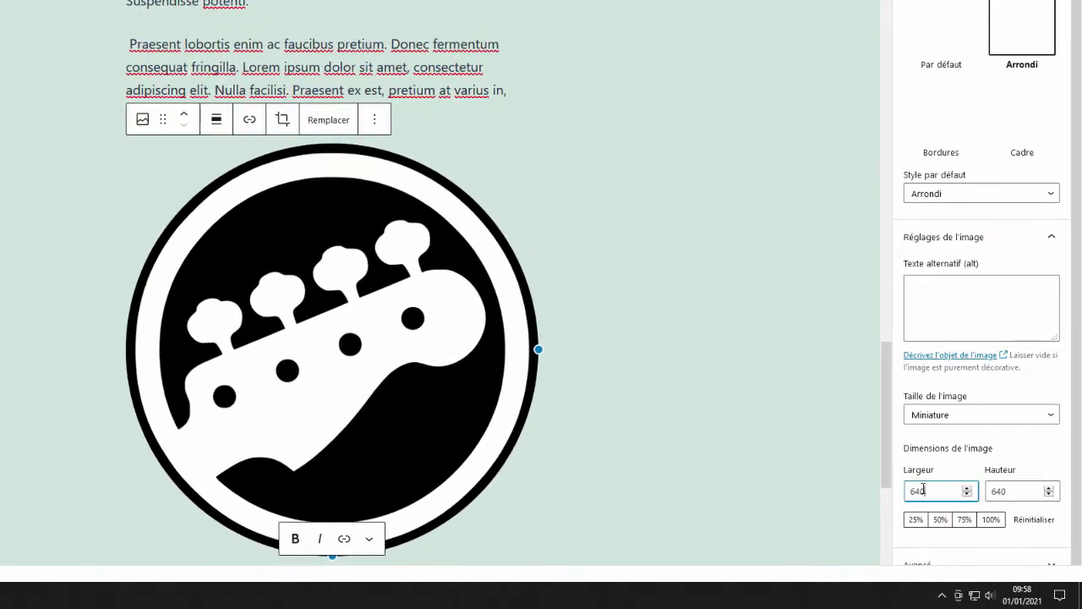
double_click(923, 489)
left_click_drag(1081, 0, 380, 0)
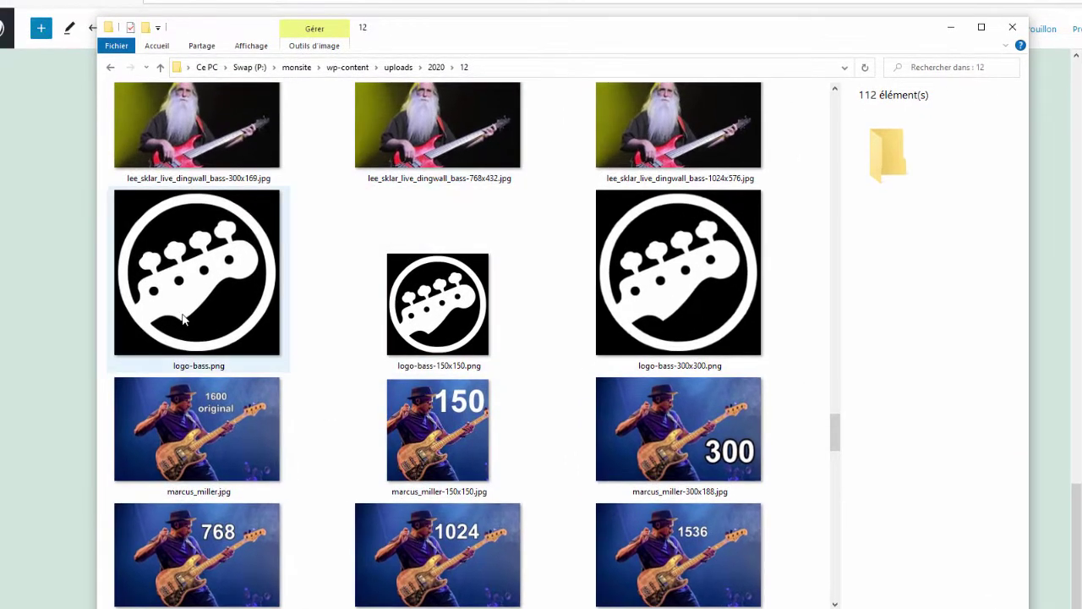
left_click(184, 317)
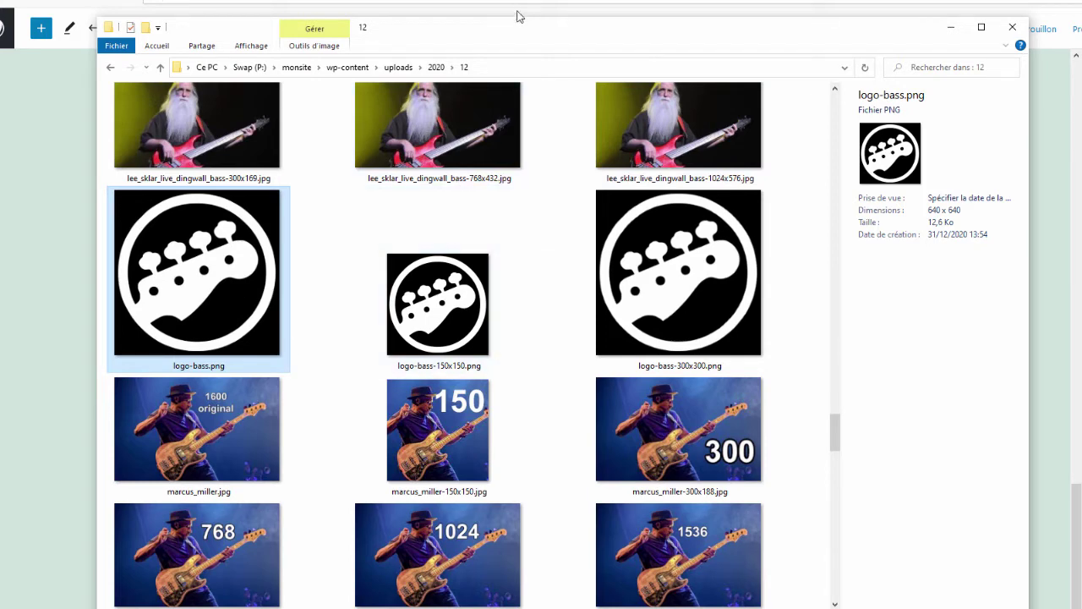
left_click_drag(510, 41, 790, 39)
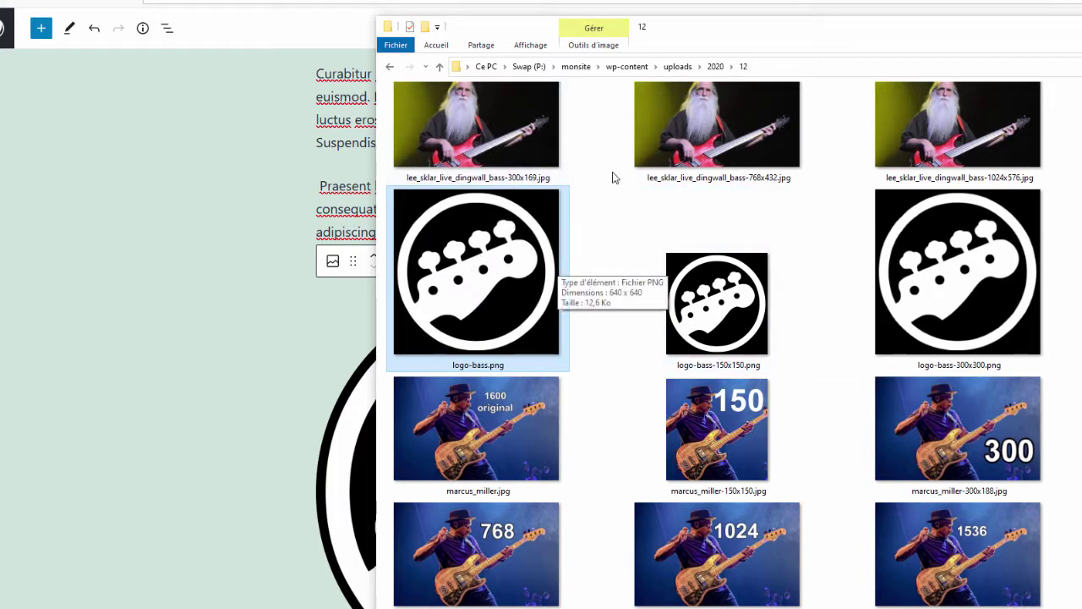
left_click_drag(747, 31, 1081, 82)
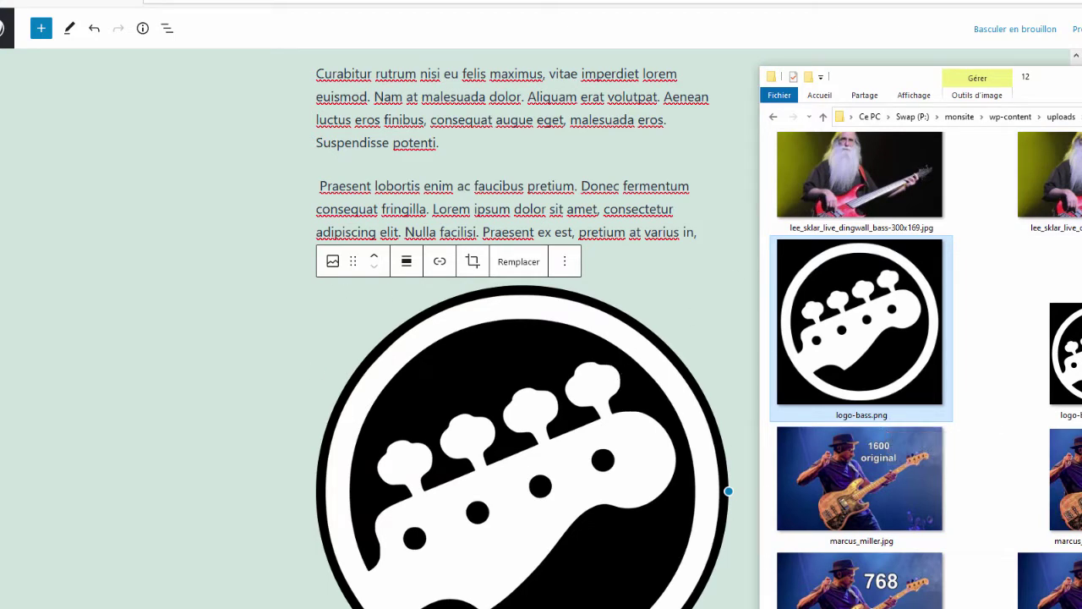
left_click_drag(1078, 78, 617, 14)
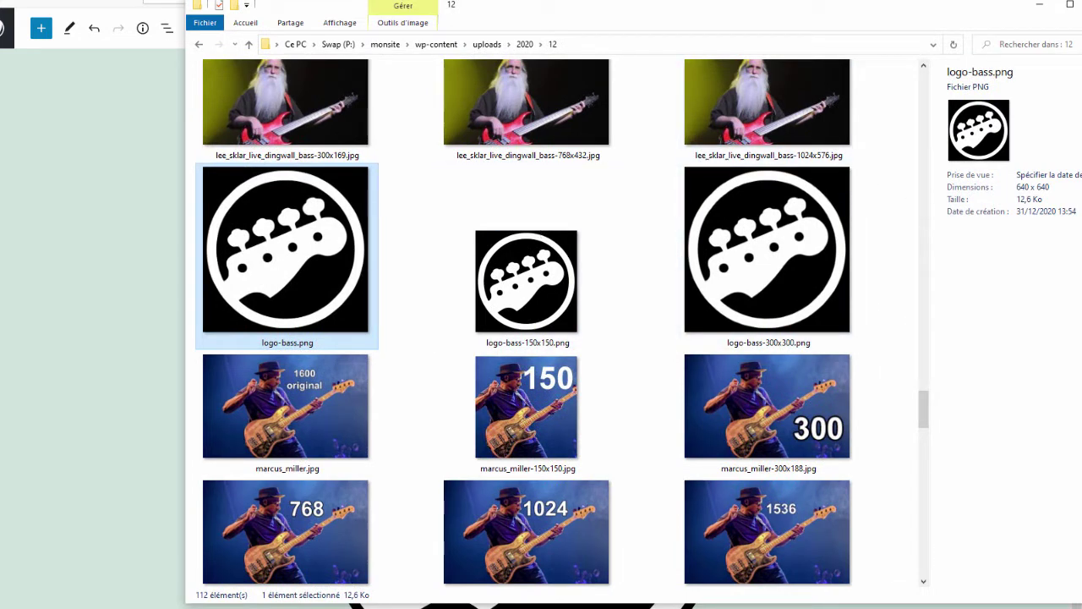
left_click_drag(534, 12, 1081, 9)
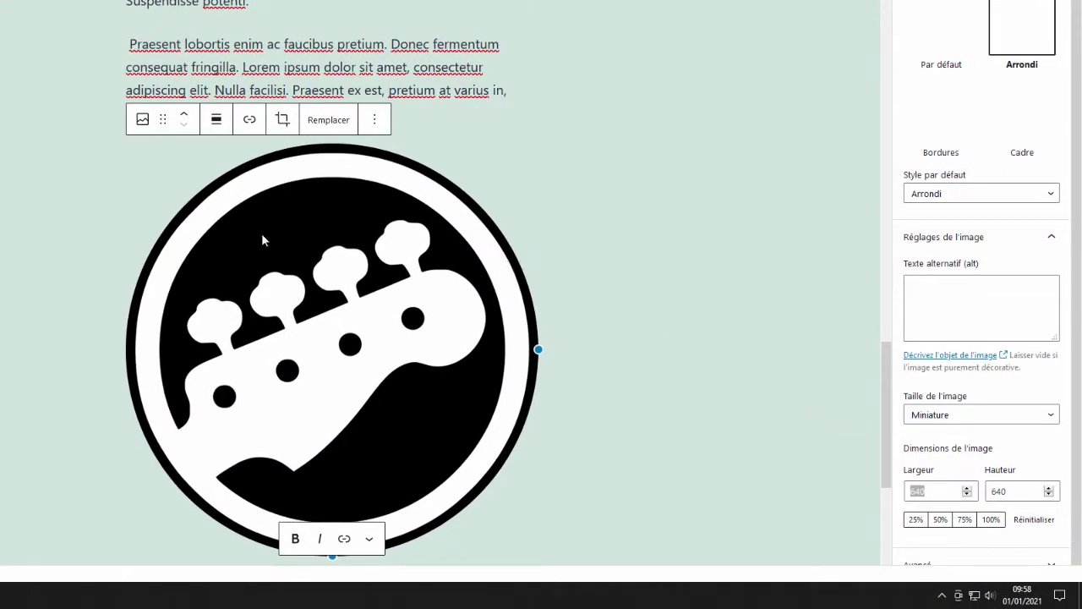
Apply the Miniature size to the logo image by switching its image size to Moyenne and back to Miniature.
scroll(261, 234, "down", 2)
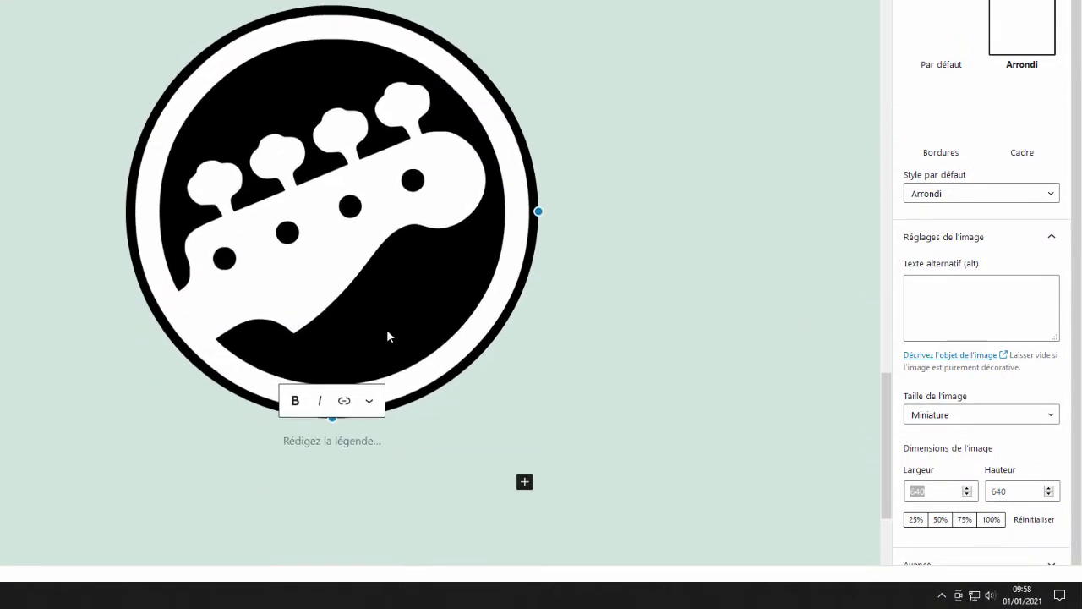
left_click(1080, 390)
left_click(933, 418)
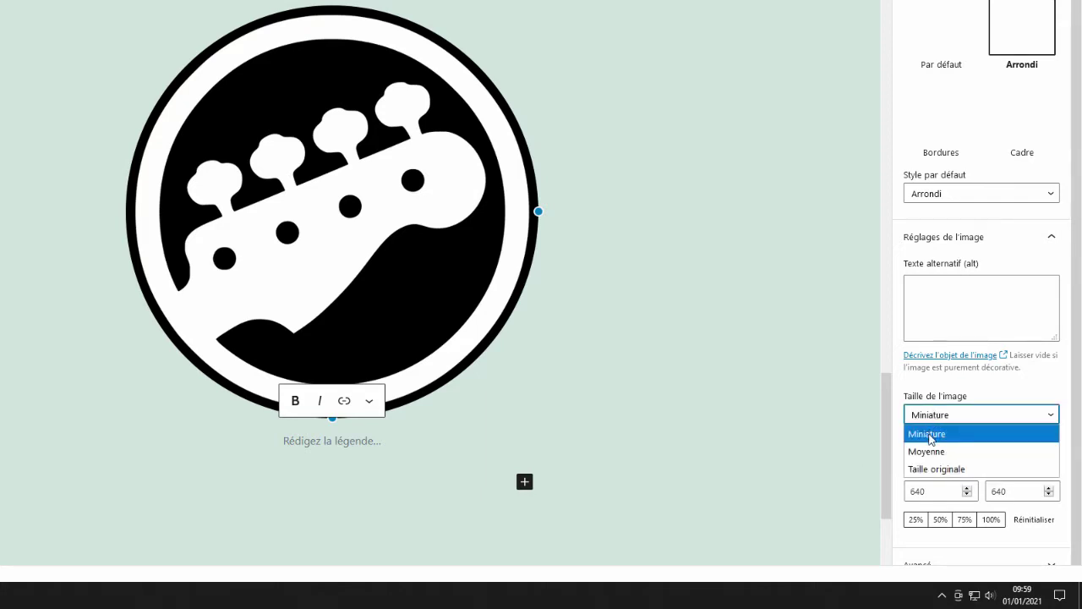
left_click(930, 434)
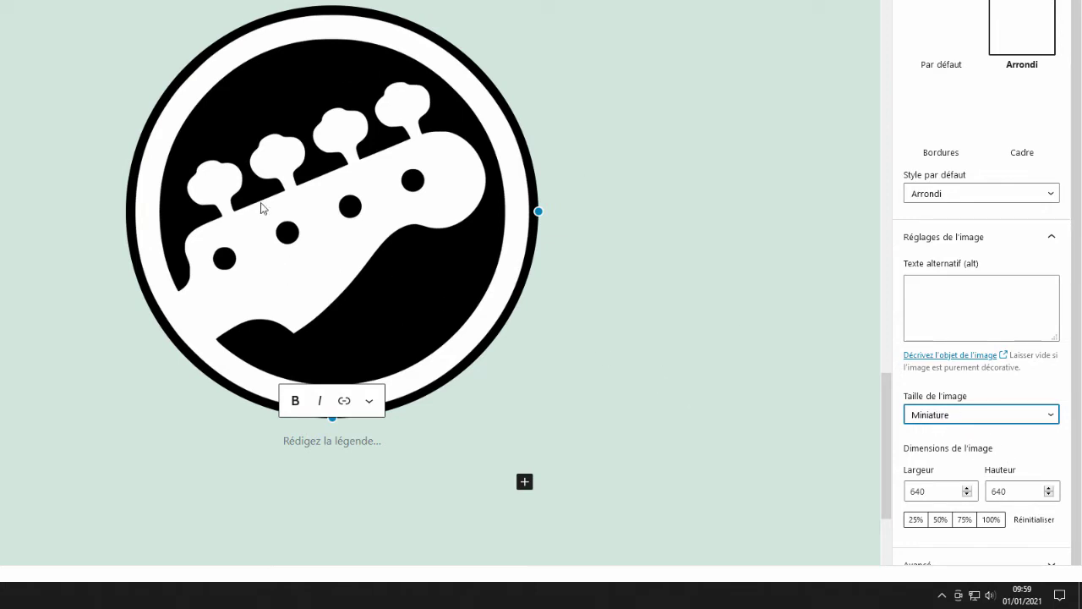
left_click(945, 415)
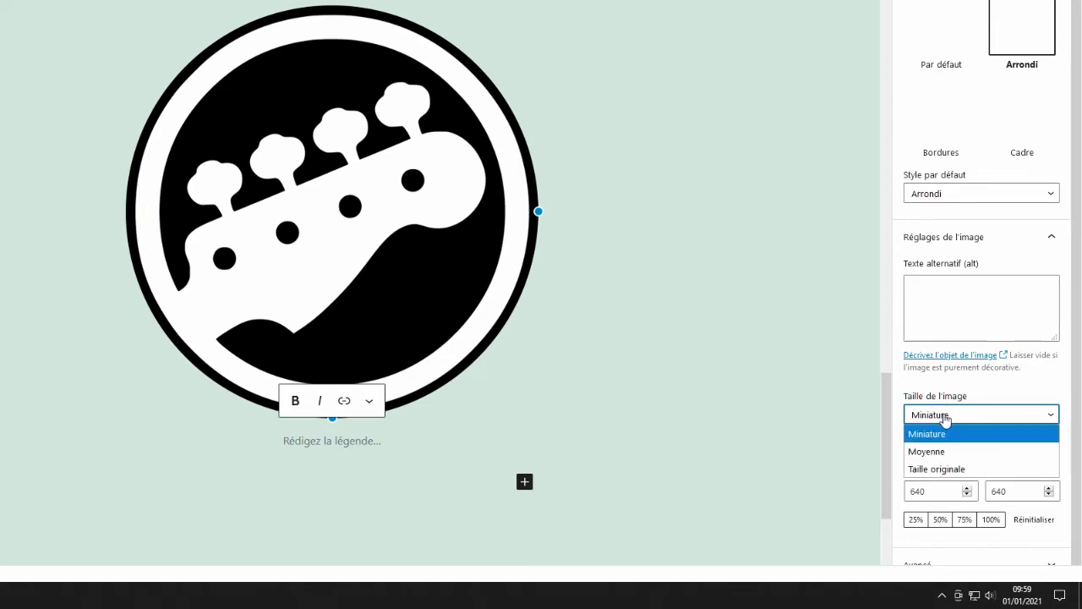
left_click(932, 454)
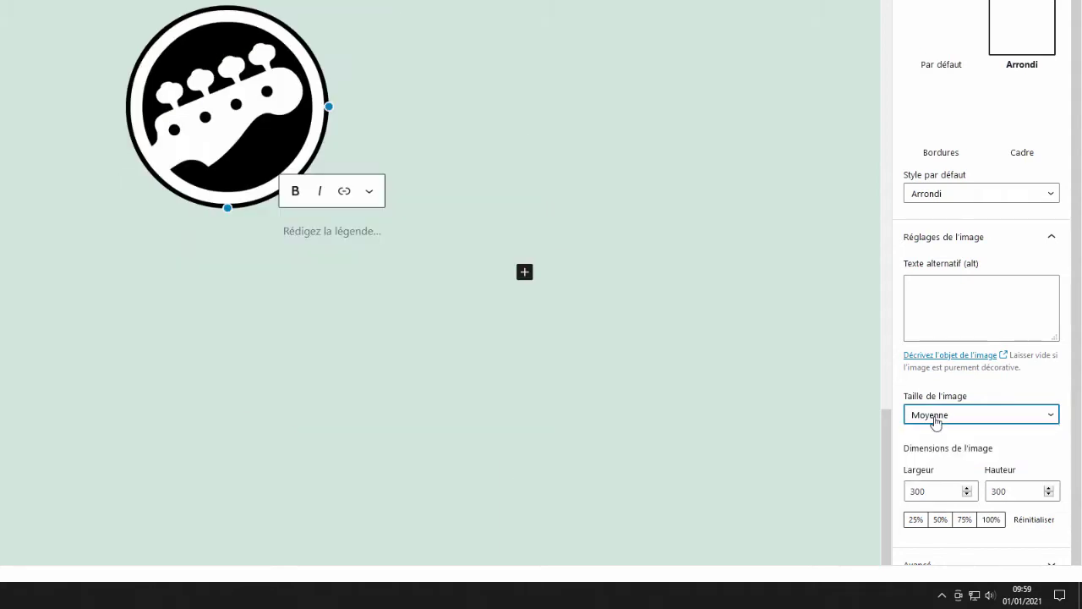
left_click(934, 416)
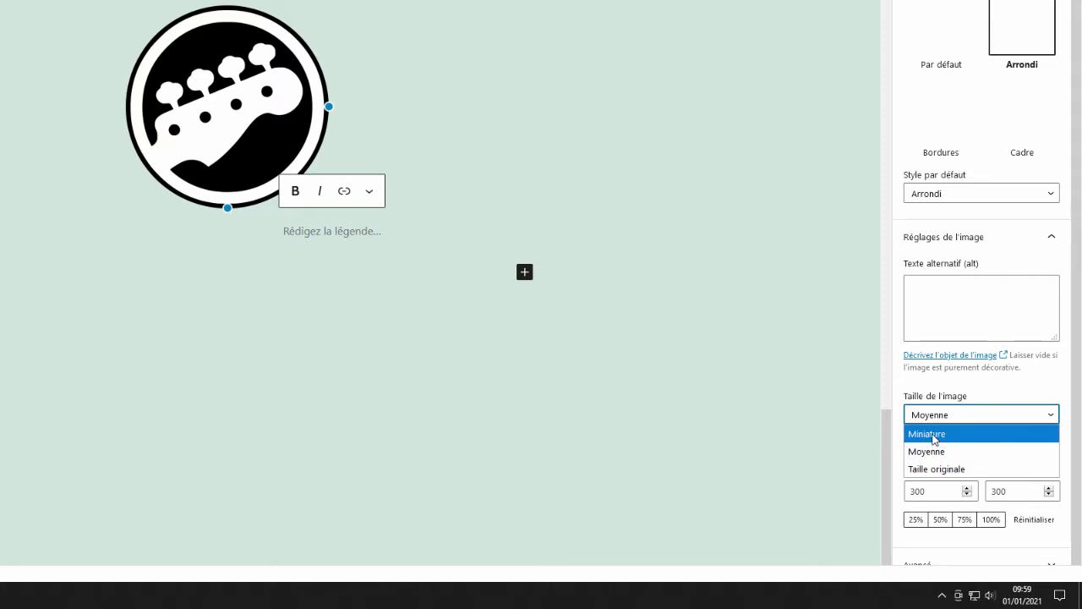
left_click(934, 434)
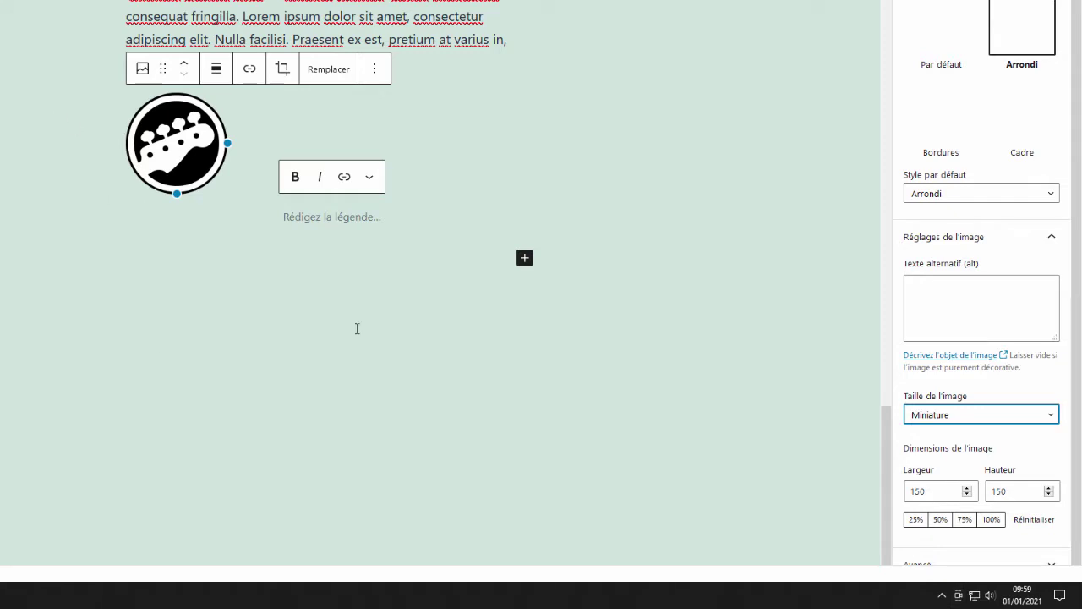
left_click_drag(933, 489, 889, 487)
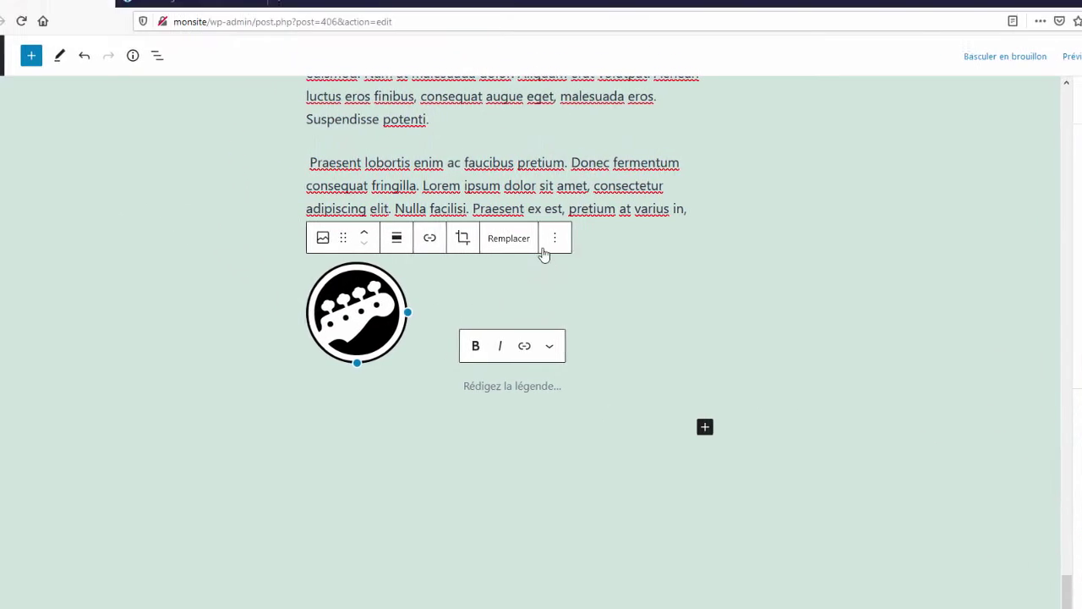
Insert a paragraph after the logo reading "Reproduction interdite" with "tous droits réservés" on a second line.
left_click(590, 279)
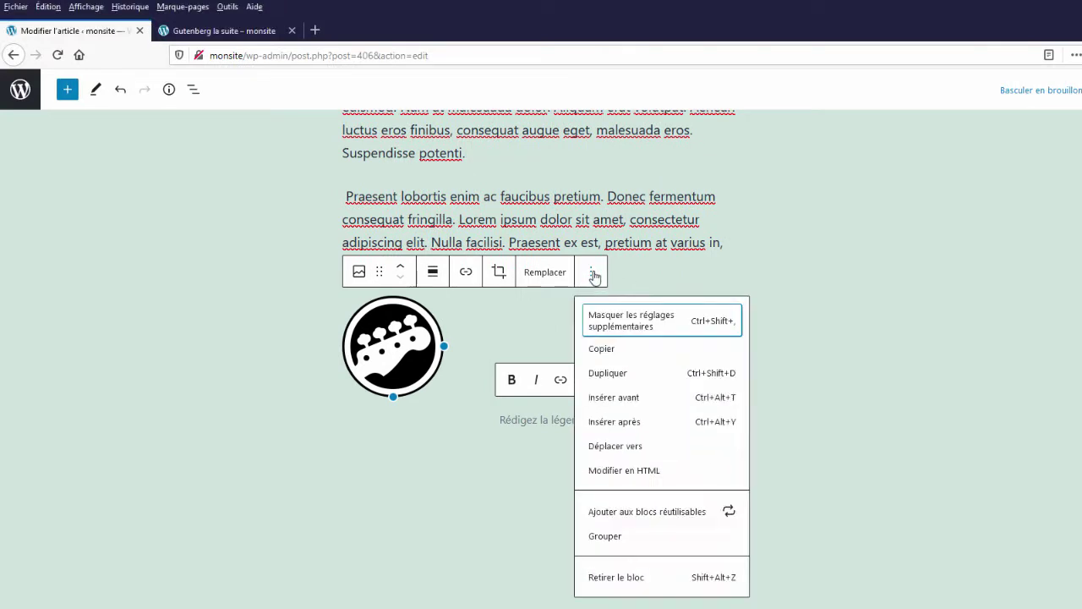
left_click(622, 422)
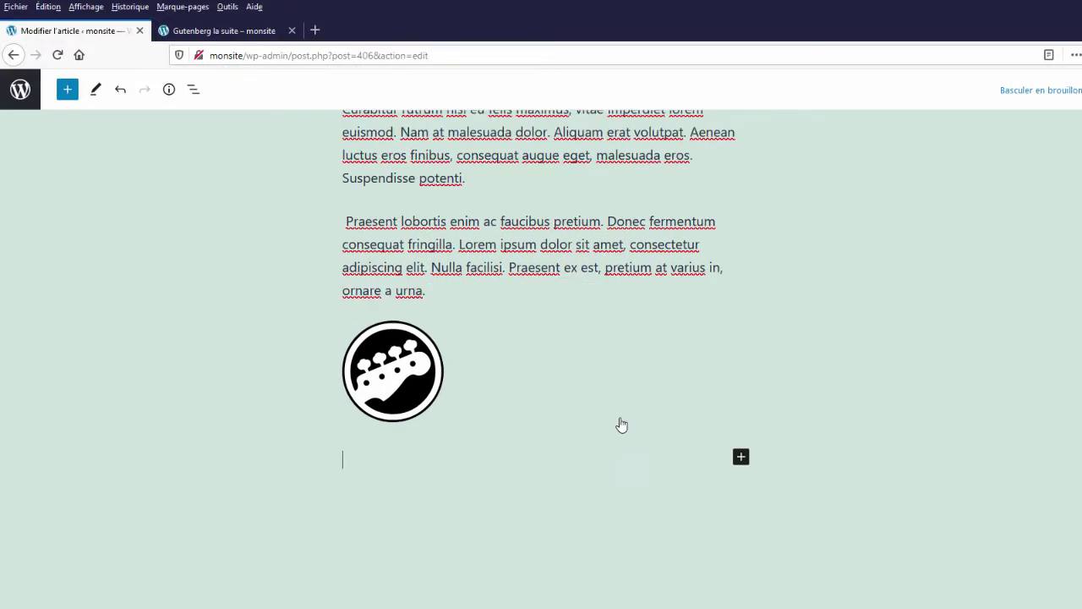
type("Repr")
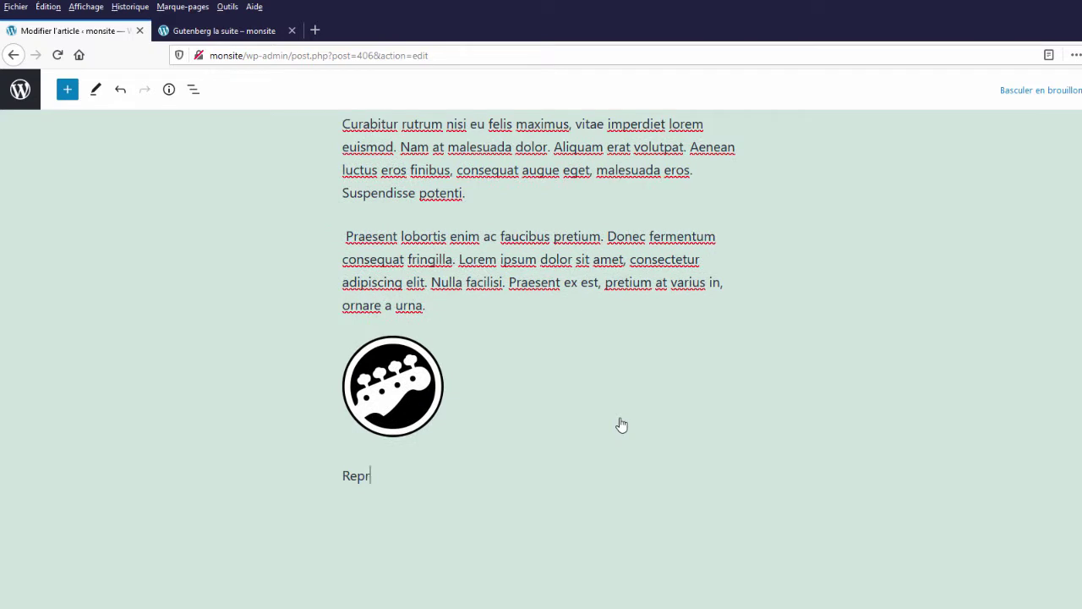
type("oduction interdite")
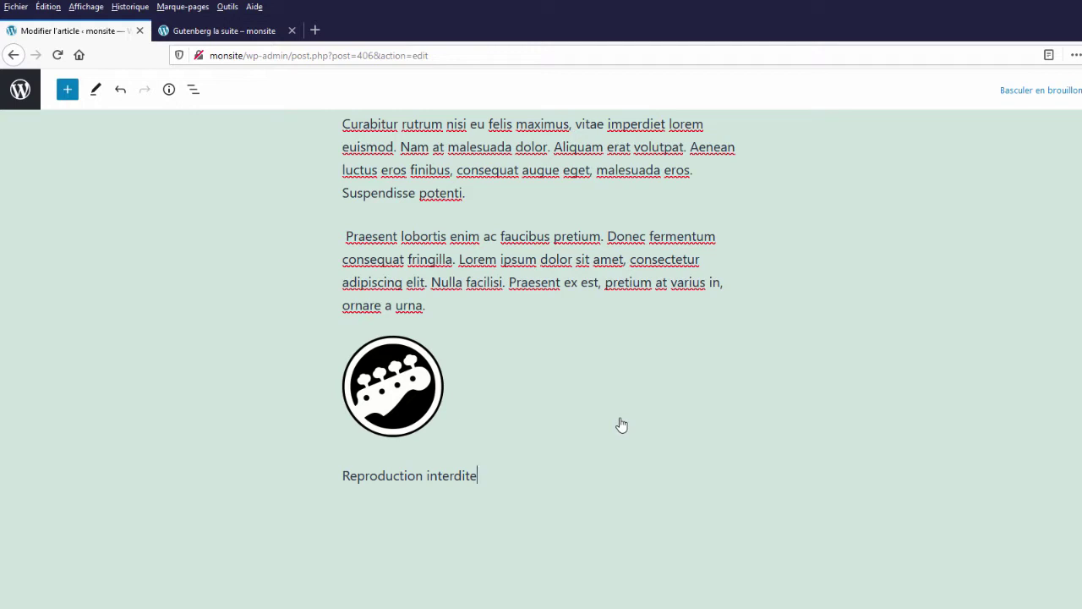
scroll(622, 424, "down", 1)
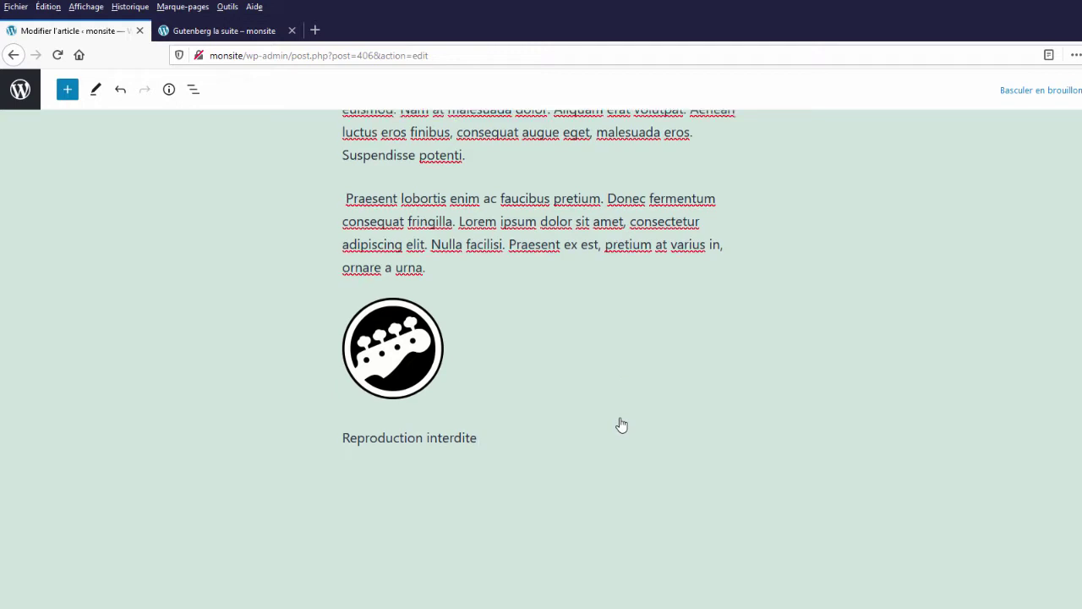
type("tous droits réservés")
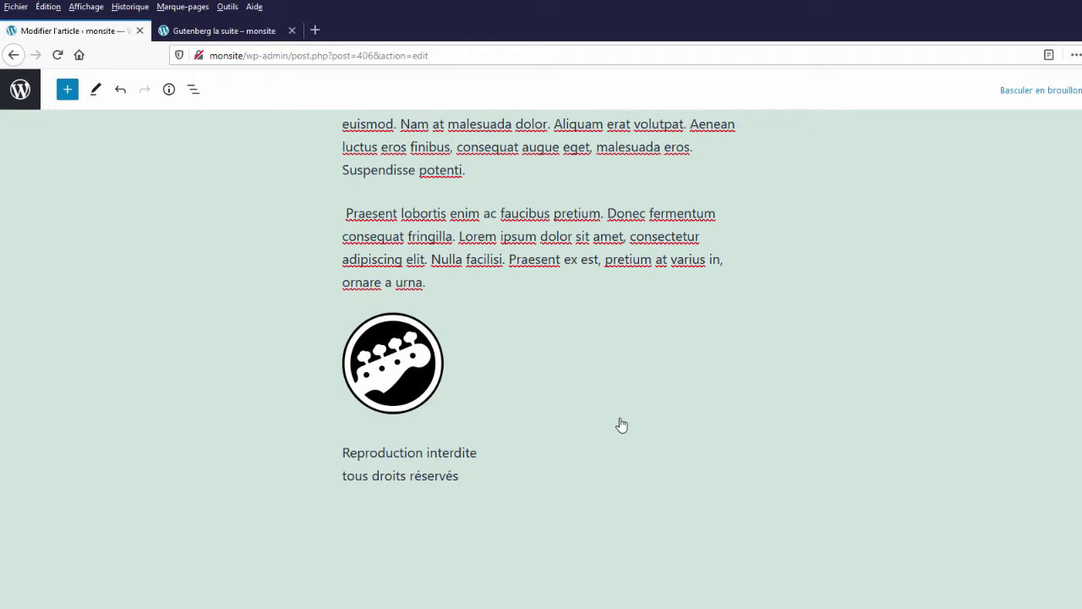
scroll(621, 425, "down", 1)
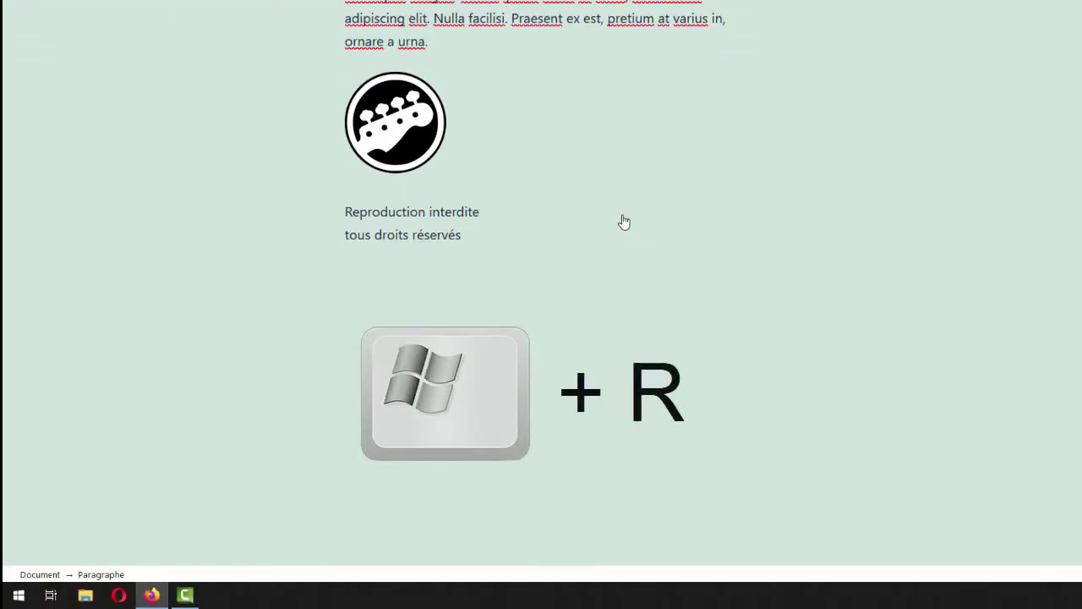
Open the Windows Character Map with the charmap command and copy the © symbol from the Arial font.
key("super+r")
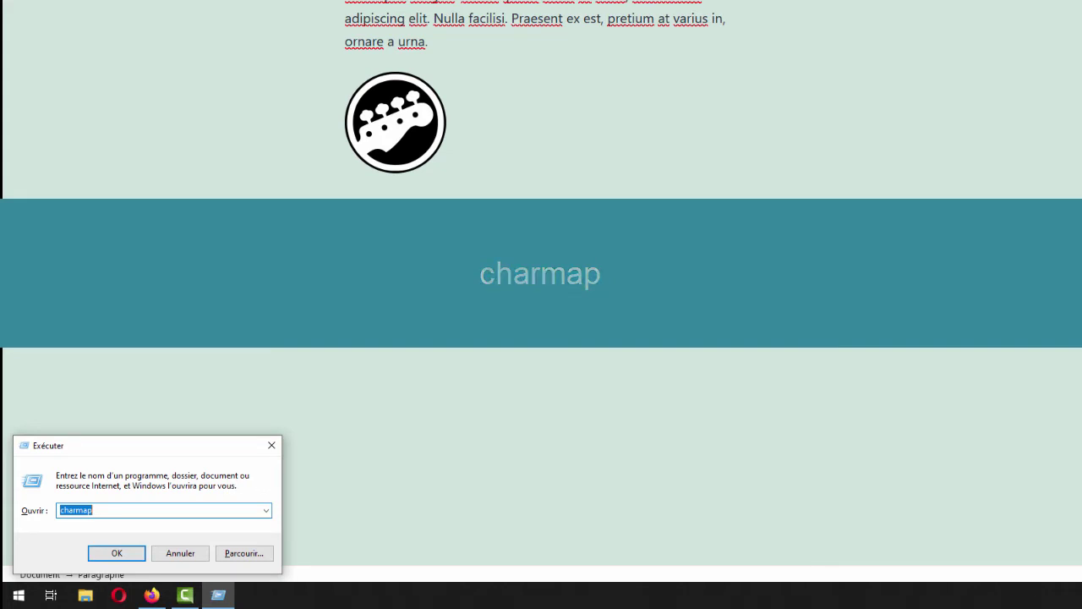
left_click(111, 554)
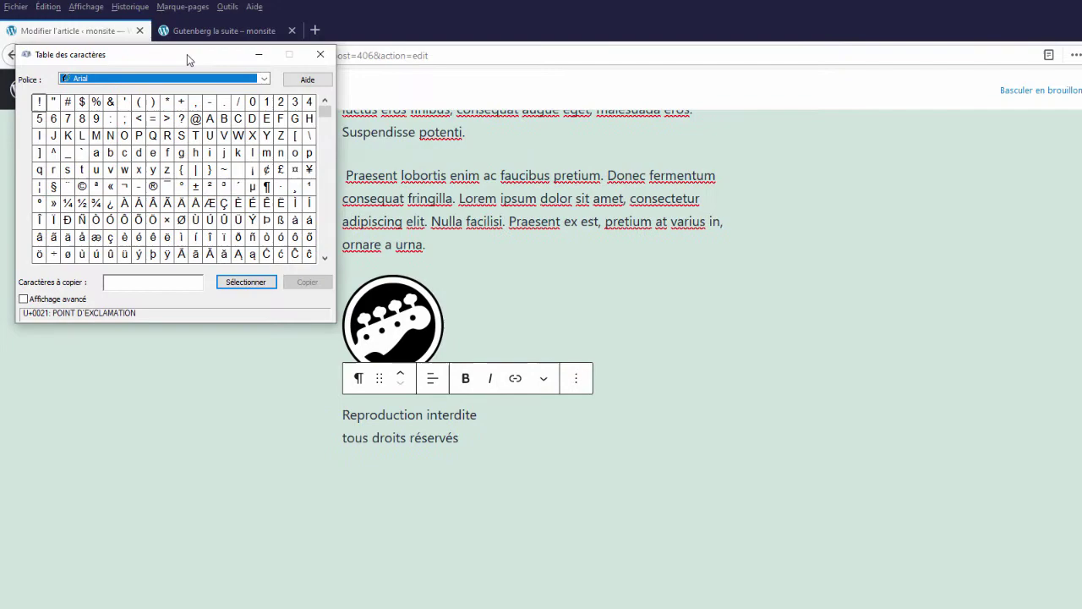
left_click_drag(187, 54, 698, 153)
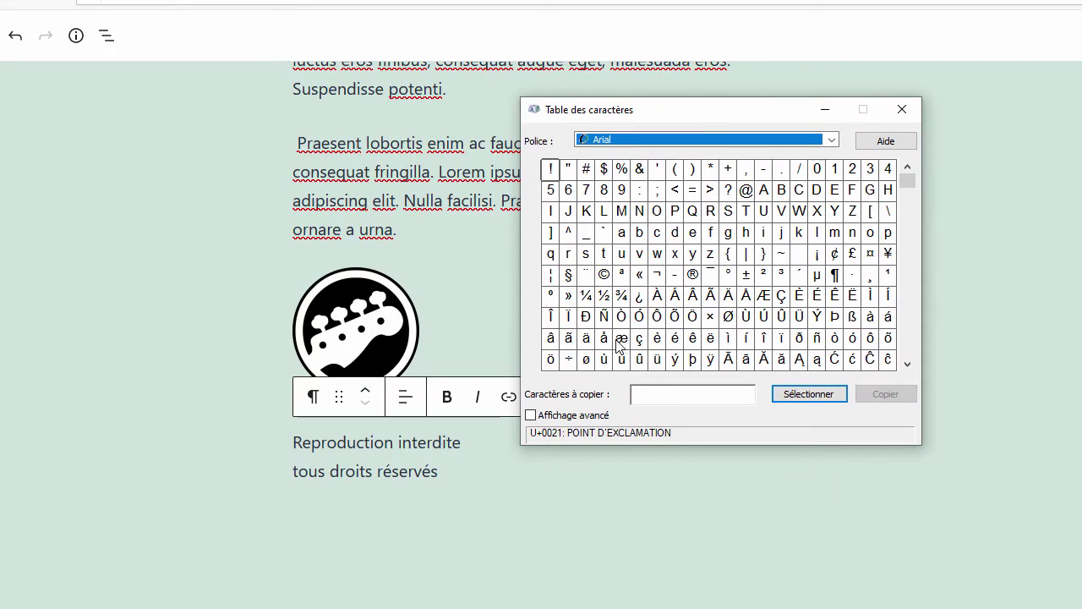
left_click(605, 279)
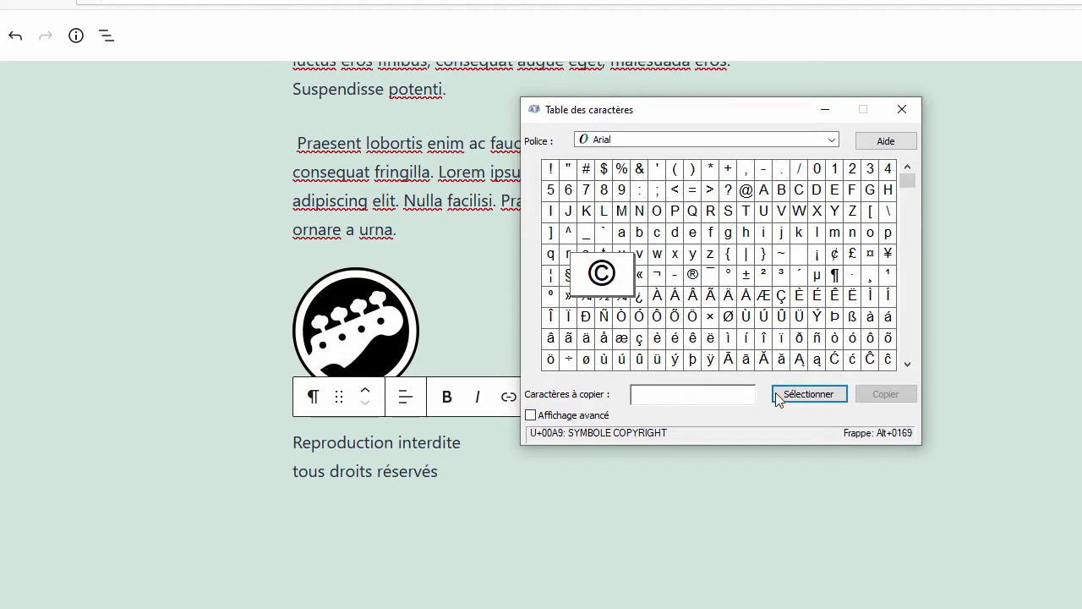
left_click(809, 396)
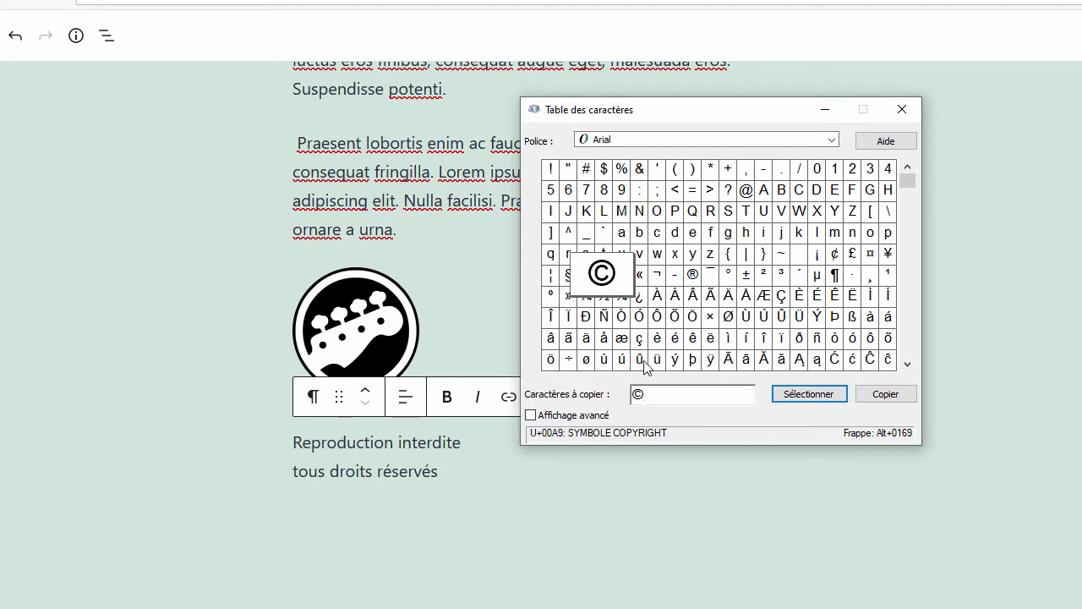
left_click(885, 398)
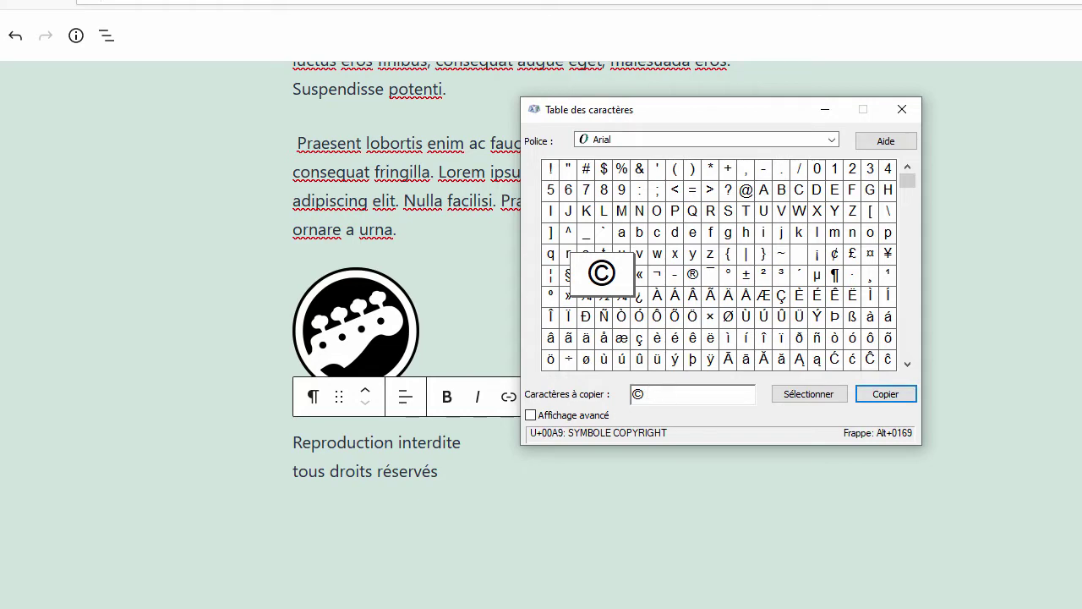
Add a third line to the copyright paragraph with the © symbol followed by 2021 and the author's full name.
left_click(307, 494)
left_click(302, 492)
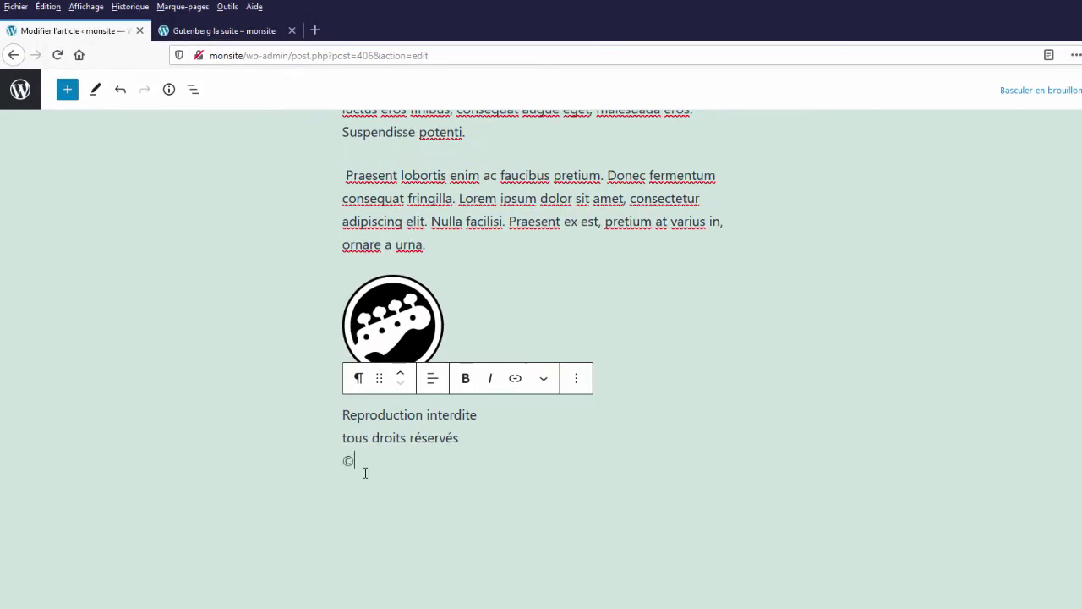
type("2")
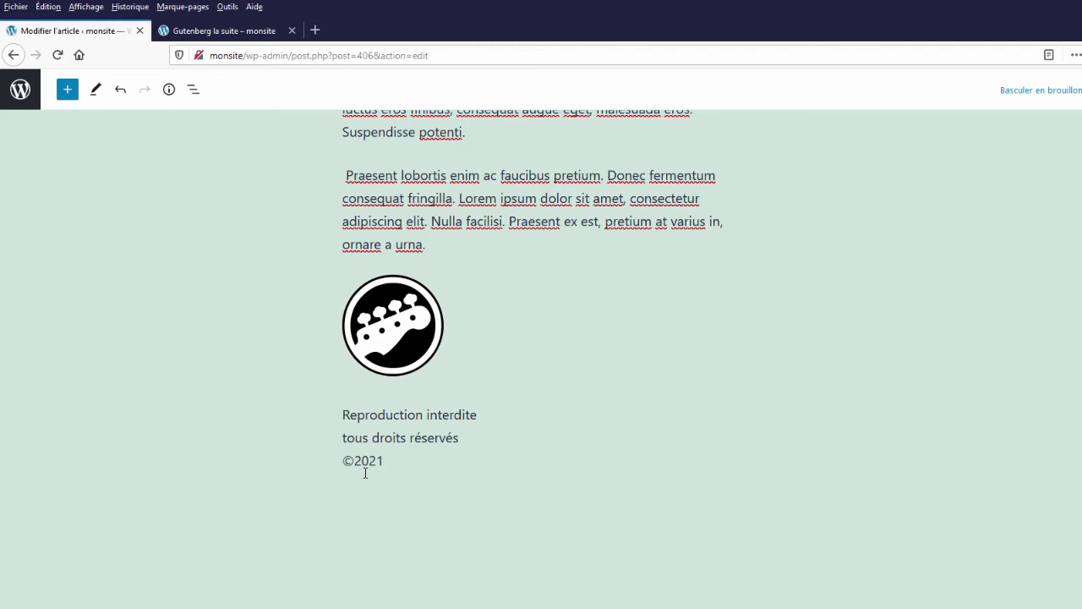
type("021 Gérard Menvussa")
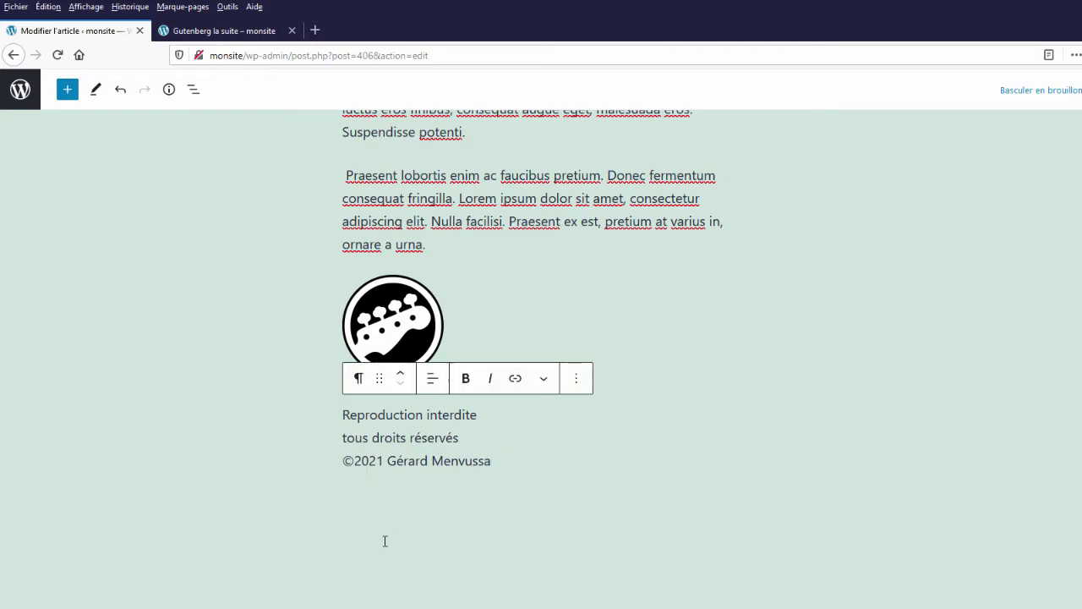
Select the logo image and the copyright paragraph together and combine them into a group block.
left_click(192, 95)
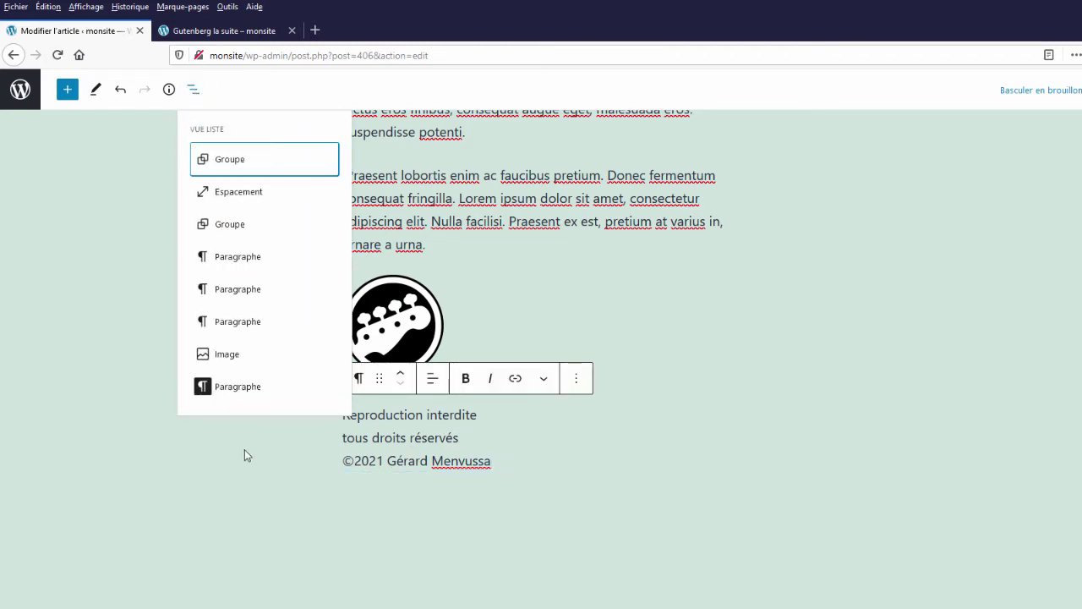
left_click(222, 355)
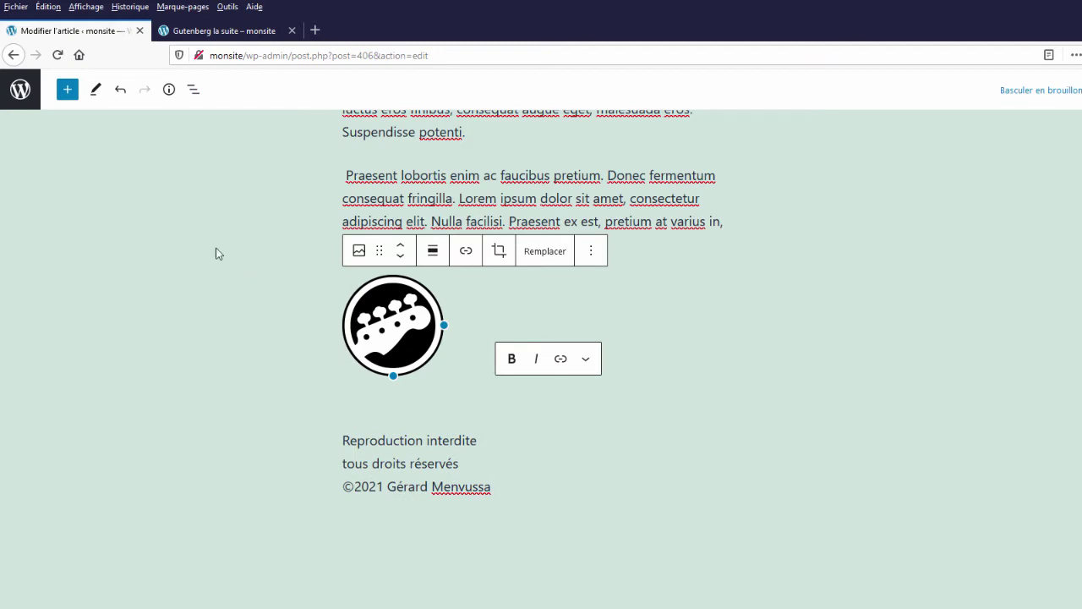
left_click(192, 89)
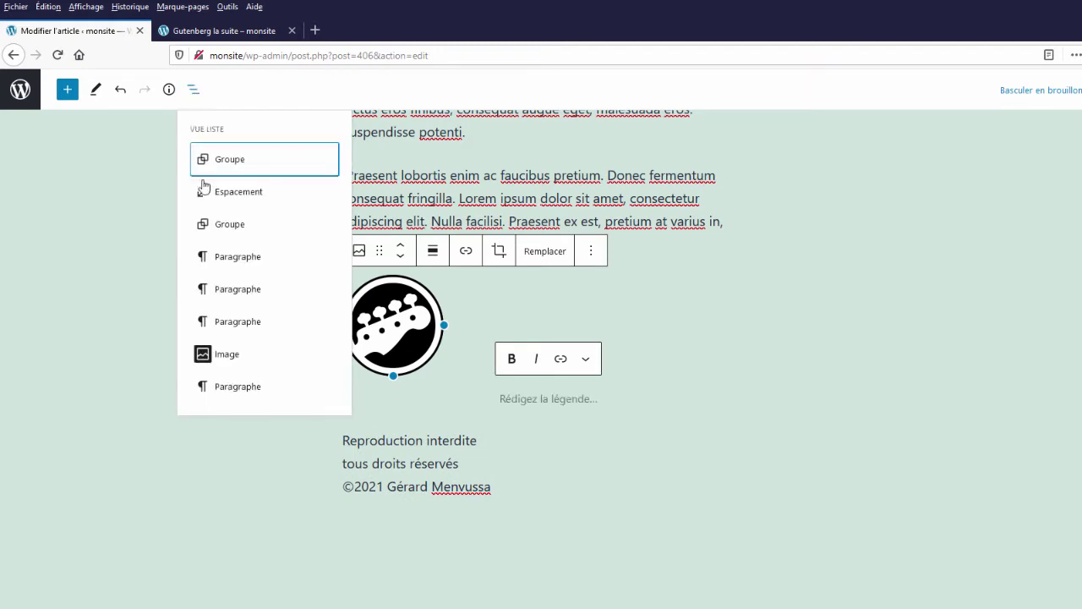
left_click(227, 392)
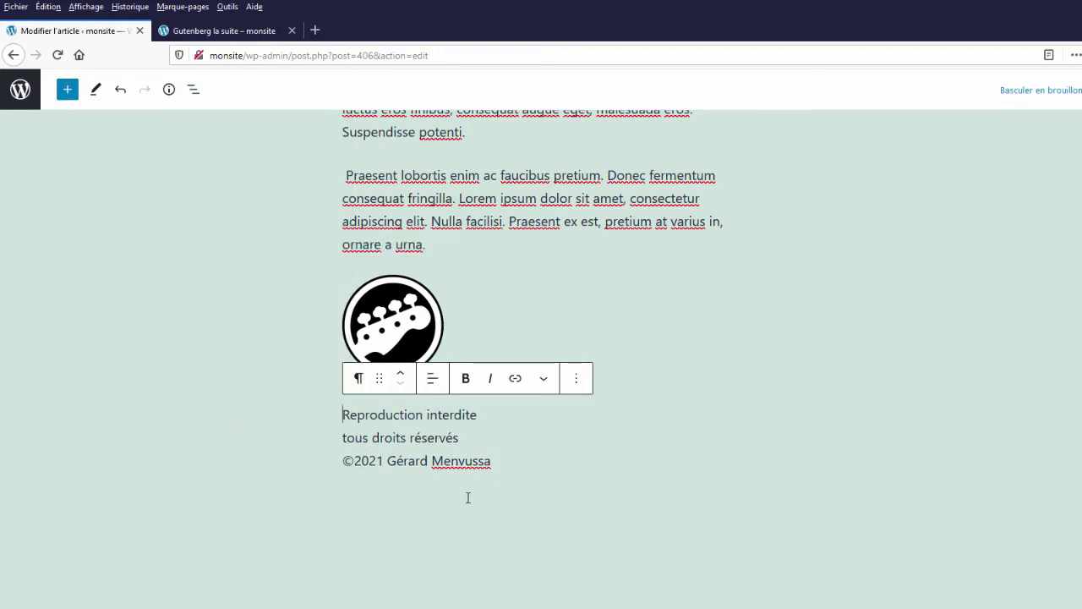
key("Escape")
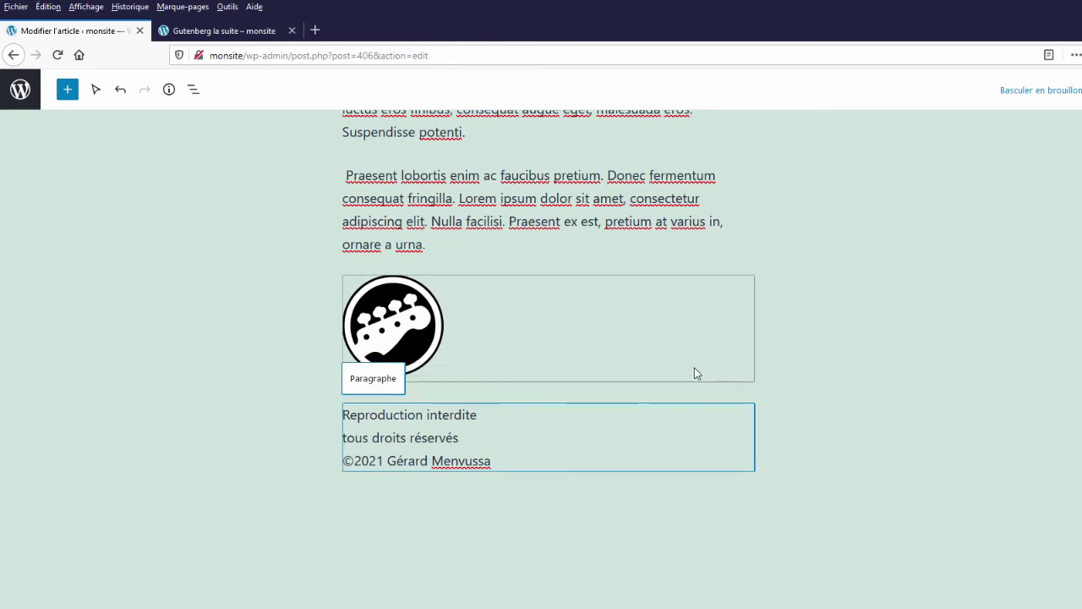
left_click(582, 318, "shift")
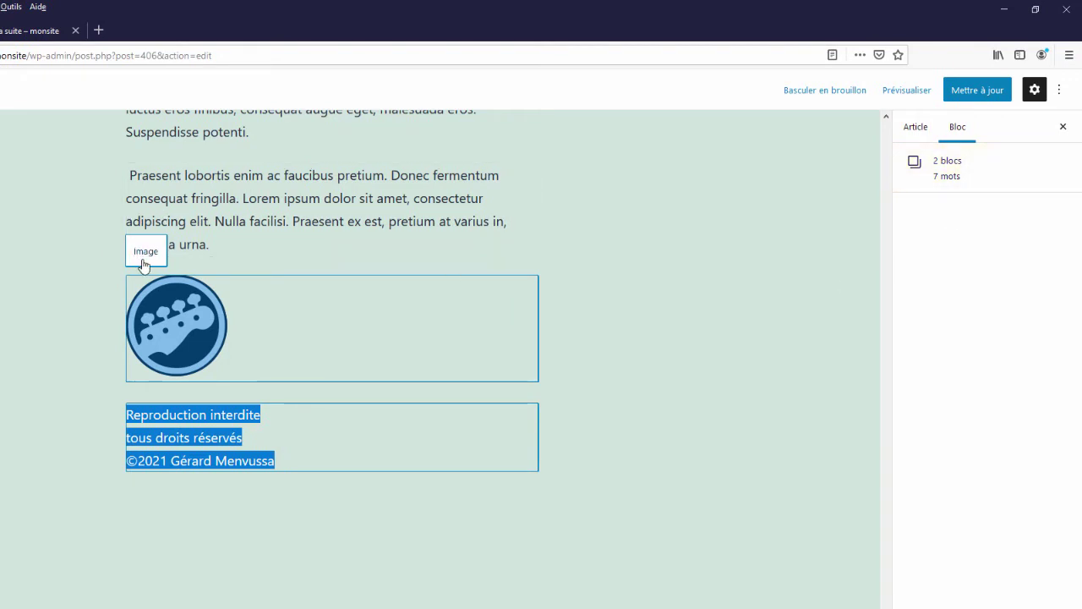
left_click(216, 252)
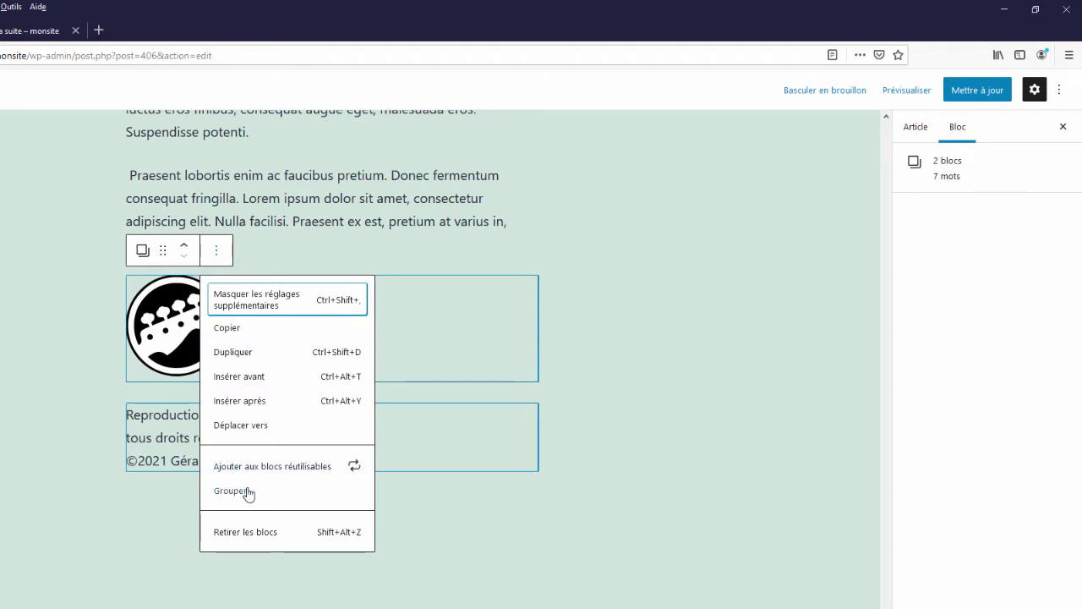
left_click(246, 490)
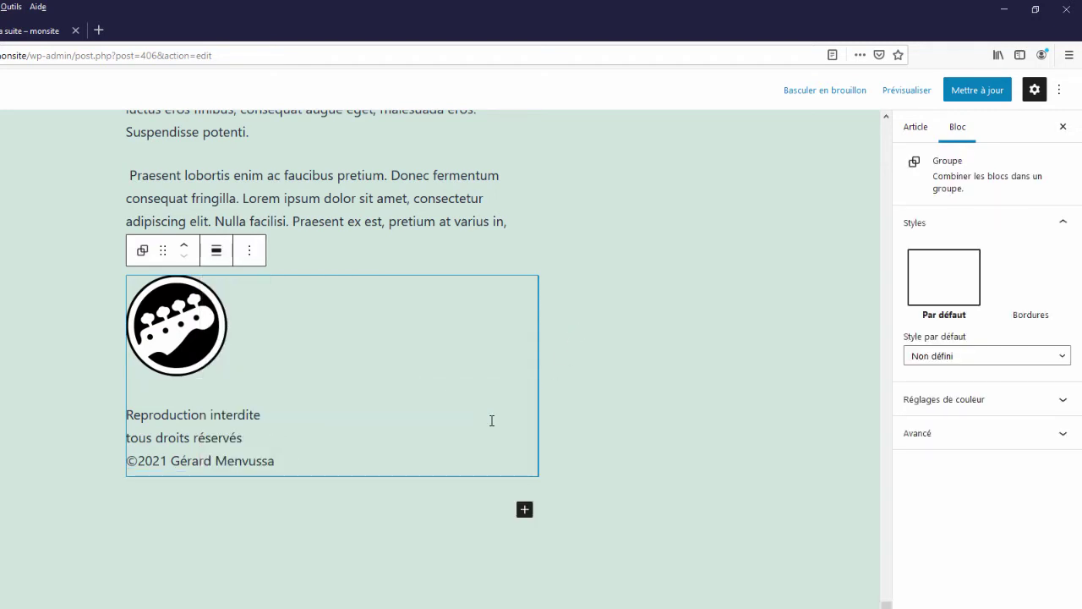
Align the logo image to the left and the copyright paragraph's text to the right inside the group.
left_click(166, 335)
left_click(217, 252)
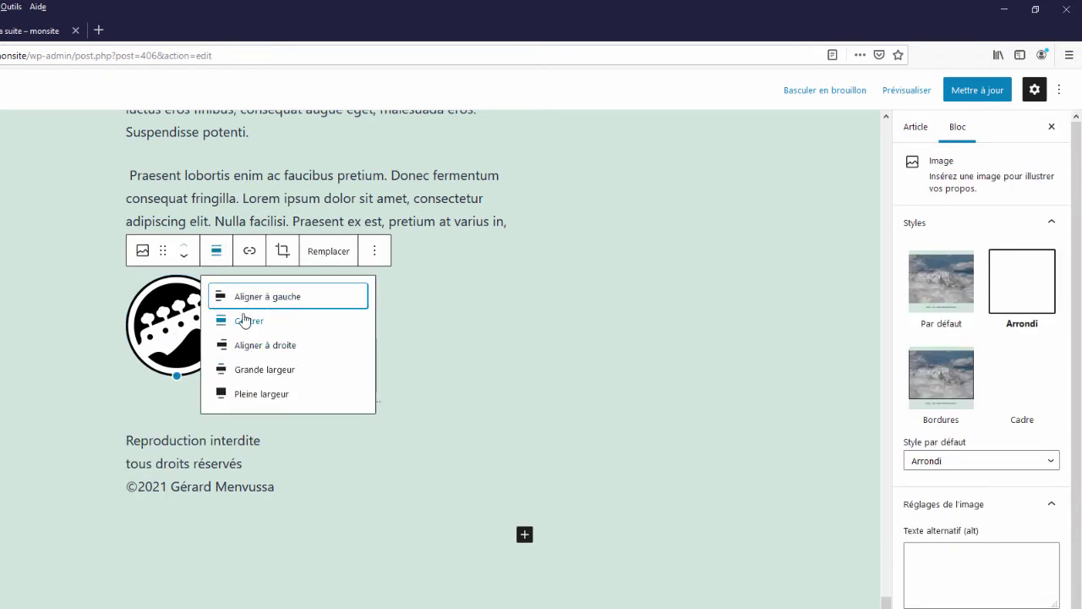
left_click(269, 297)
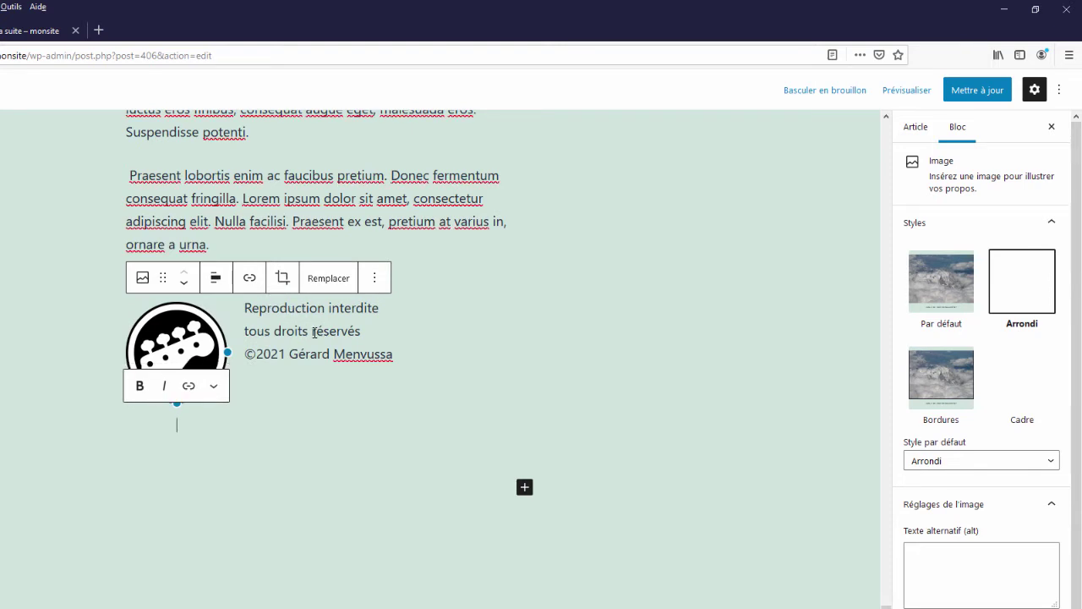
left_click(317, 332)
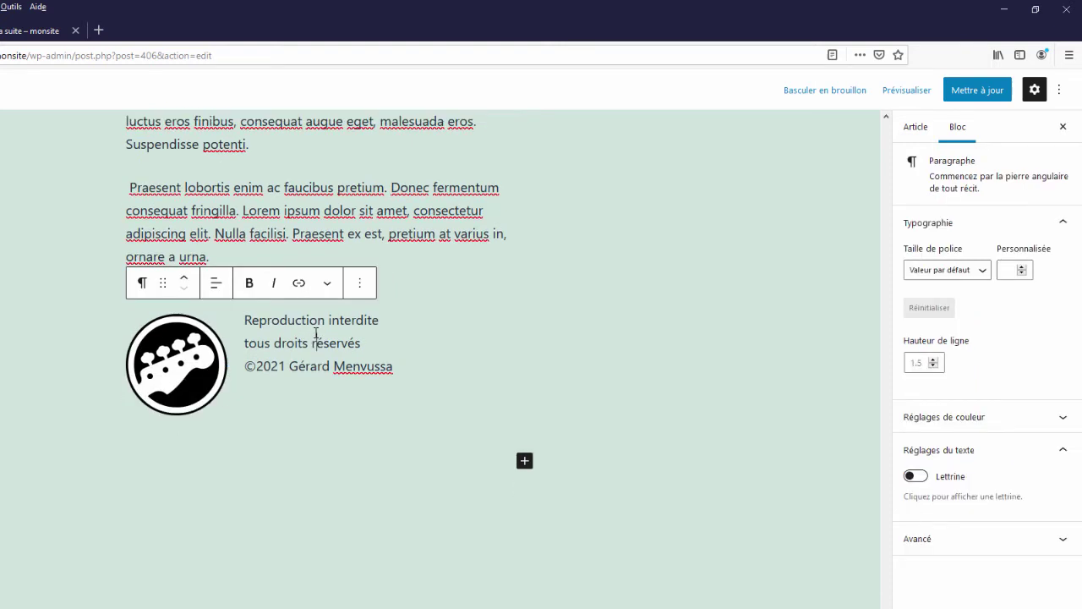
left_click(214, 289)
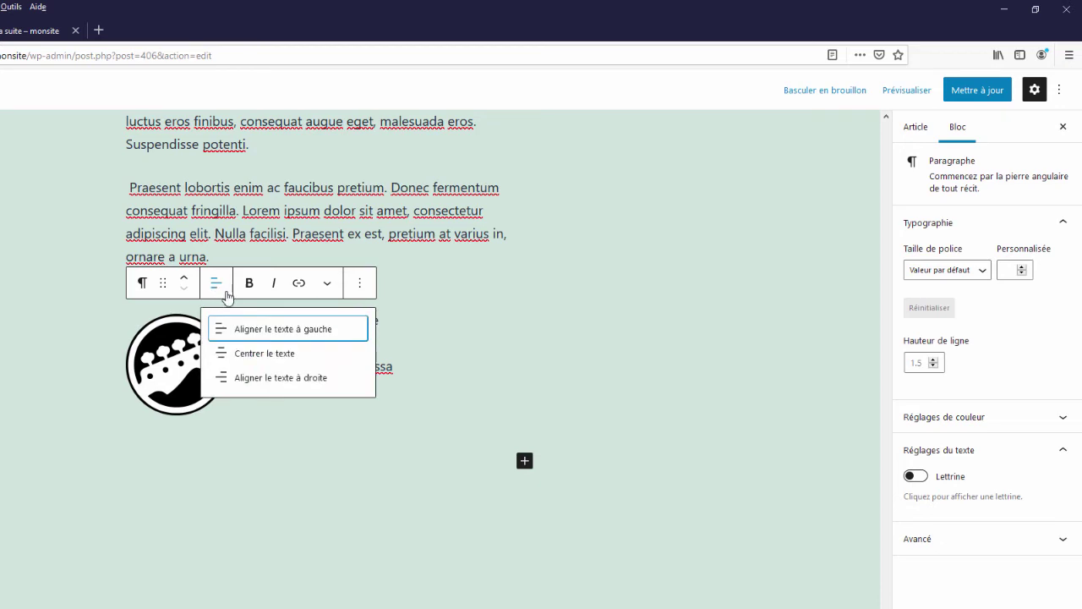
left_click(263, 378)
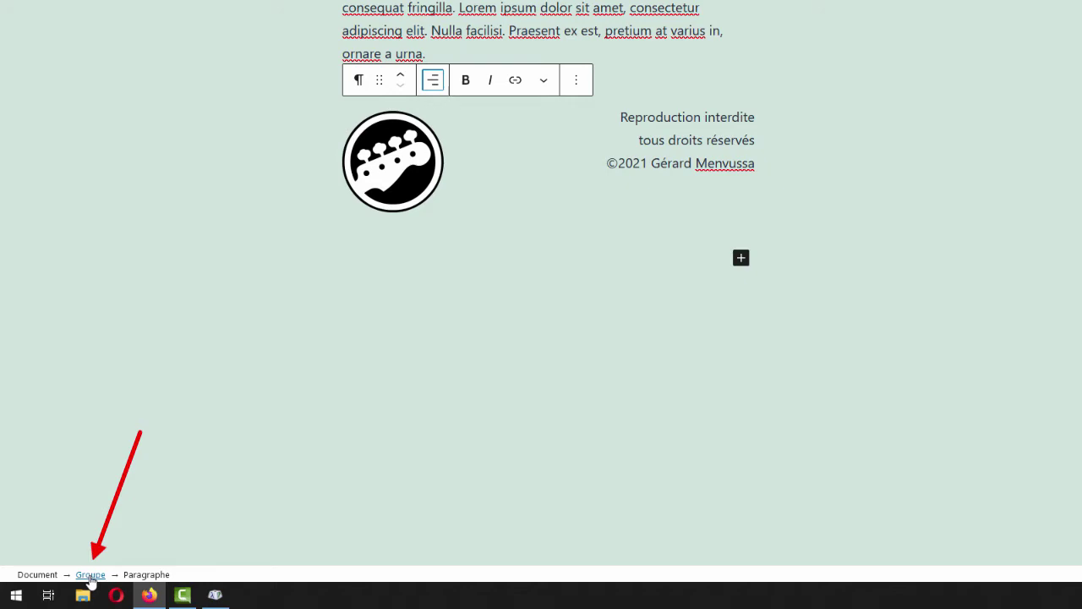
Give the whole group block a solid pale pink background colour and update the article.
left_click(90, 575)
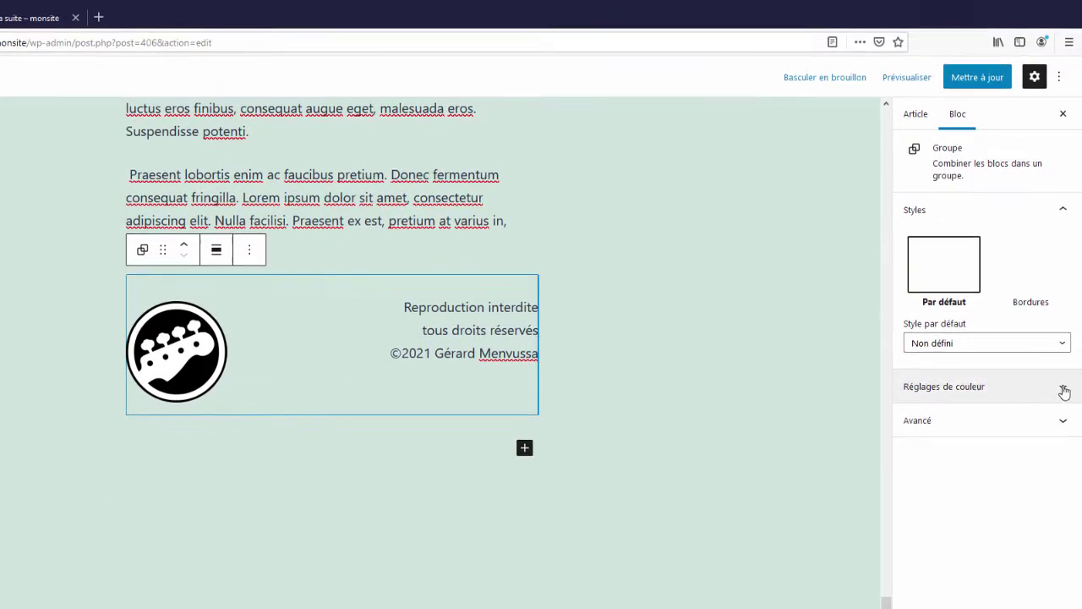
left_click(1065, 392)
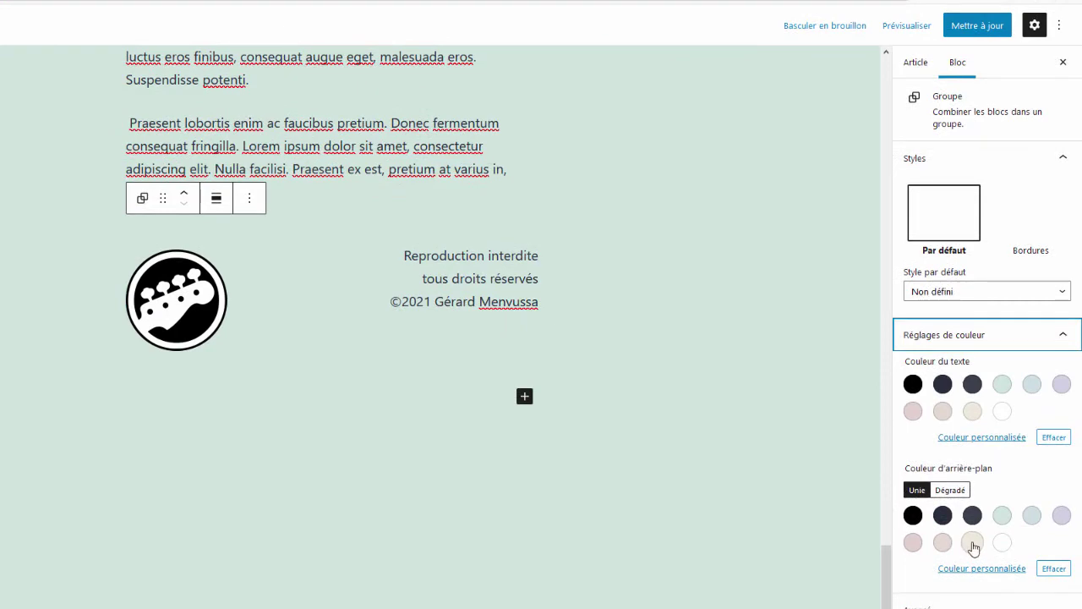
left_click(913, 542)
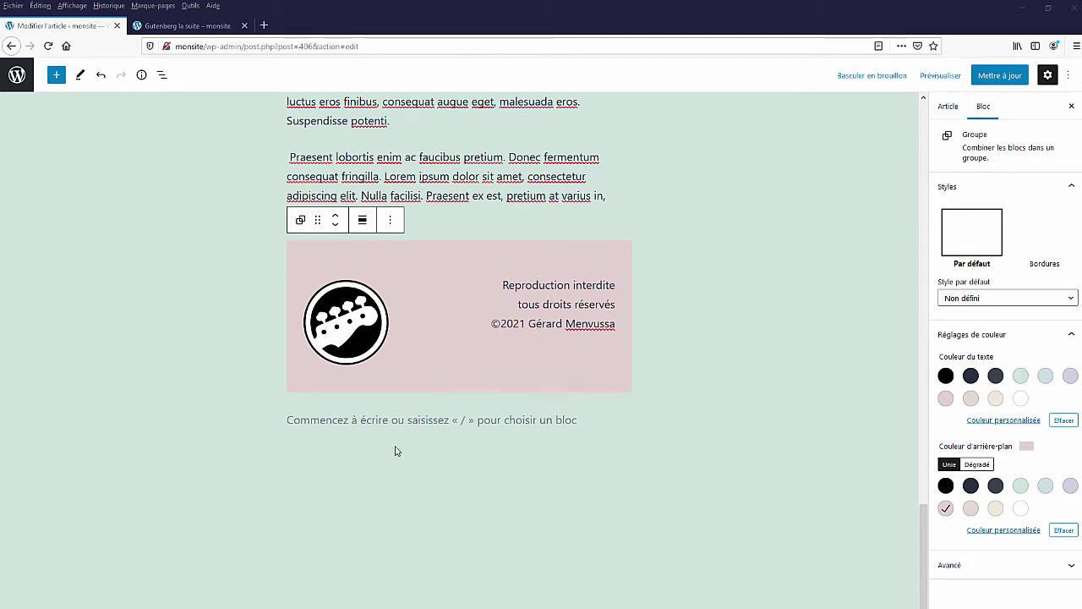
left_click(994, 76)
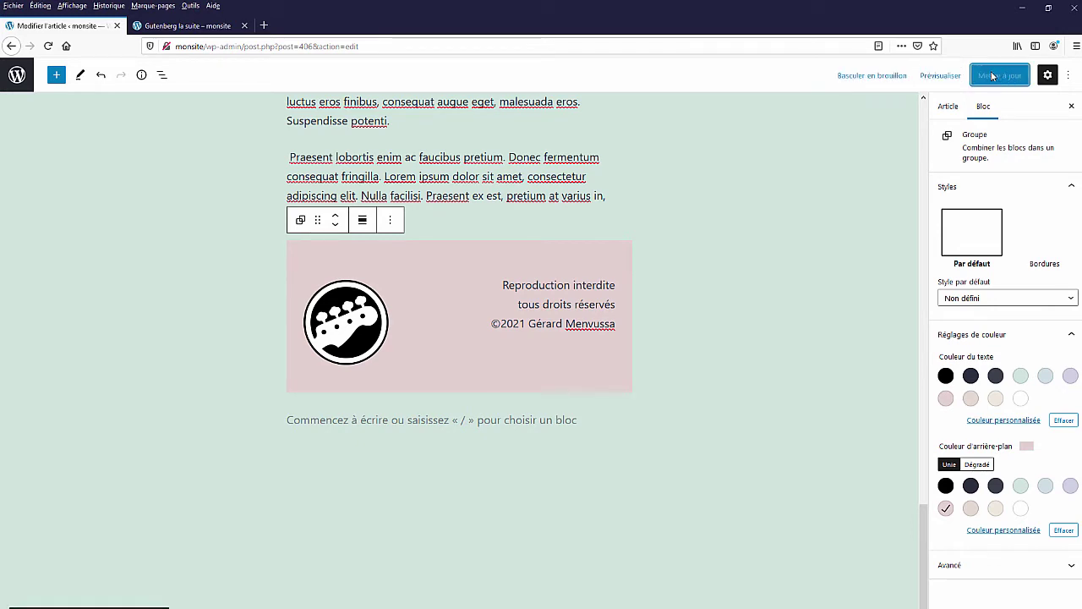
Reload the published article "Gutenberg la suite" and examine the logo and copyright group at its end.
left_click(186, 26)
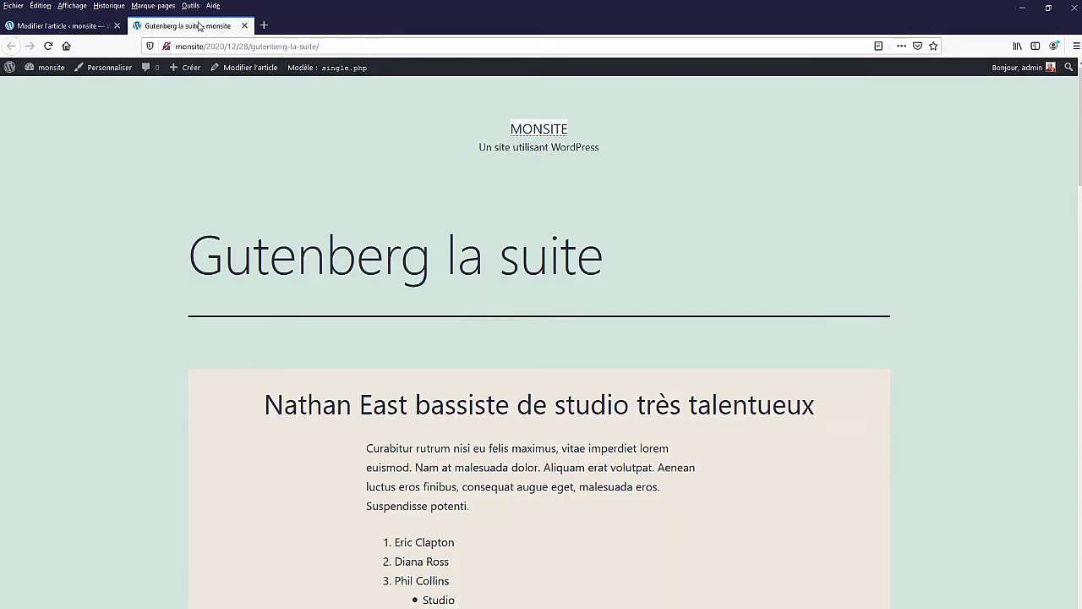
left_click(48, 48)
scroll(560, 374, "down", 3)
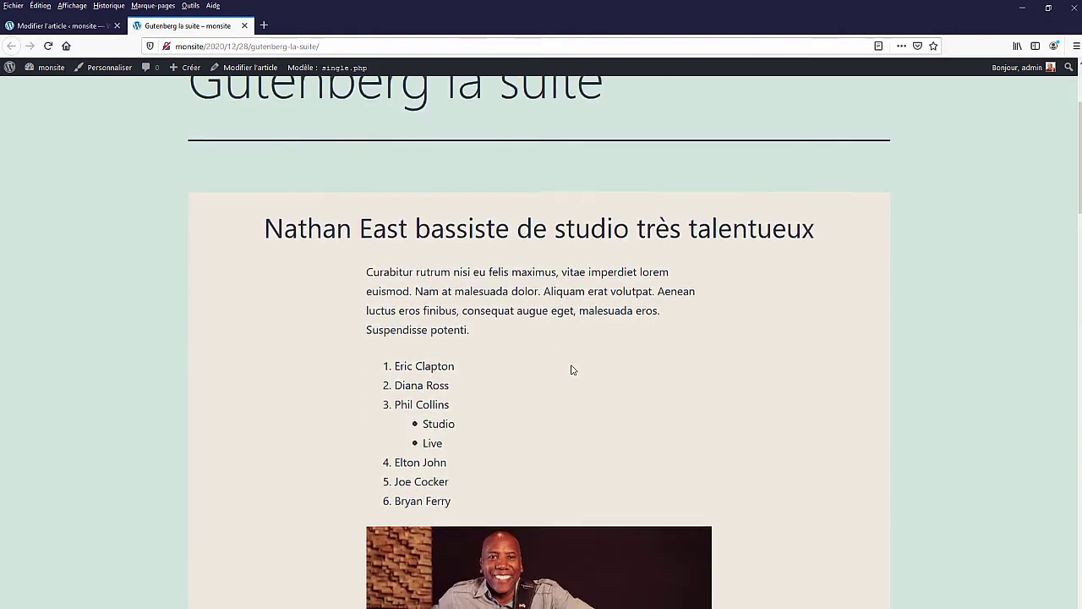
scroll(572, 369, "down", 15)
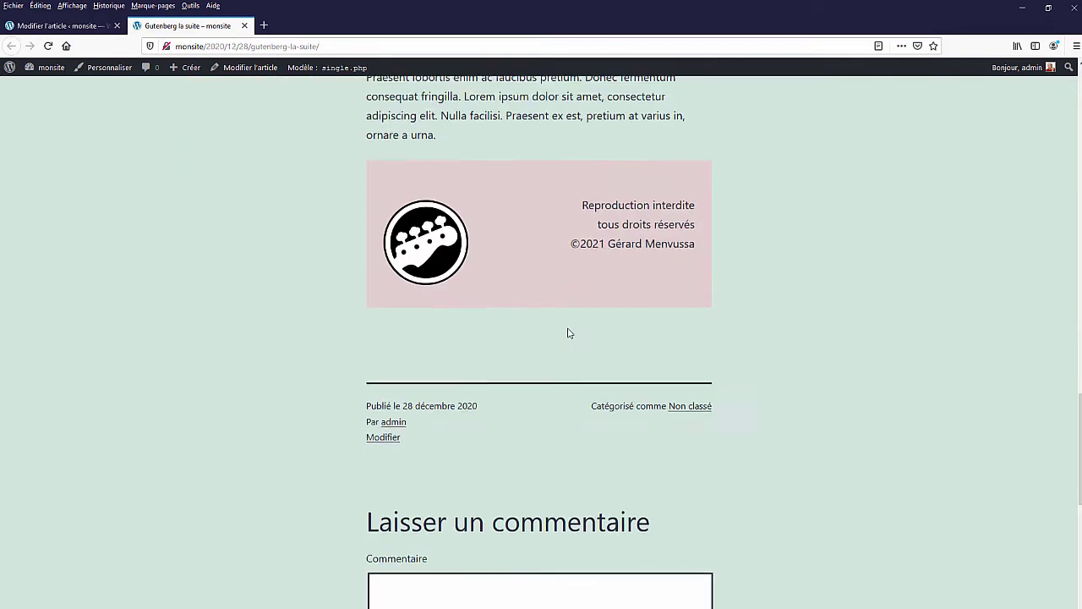
scroll(569, 337, "up", 3)
scroll(584, 372, "down", 3)
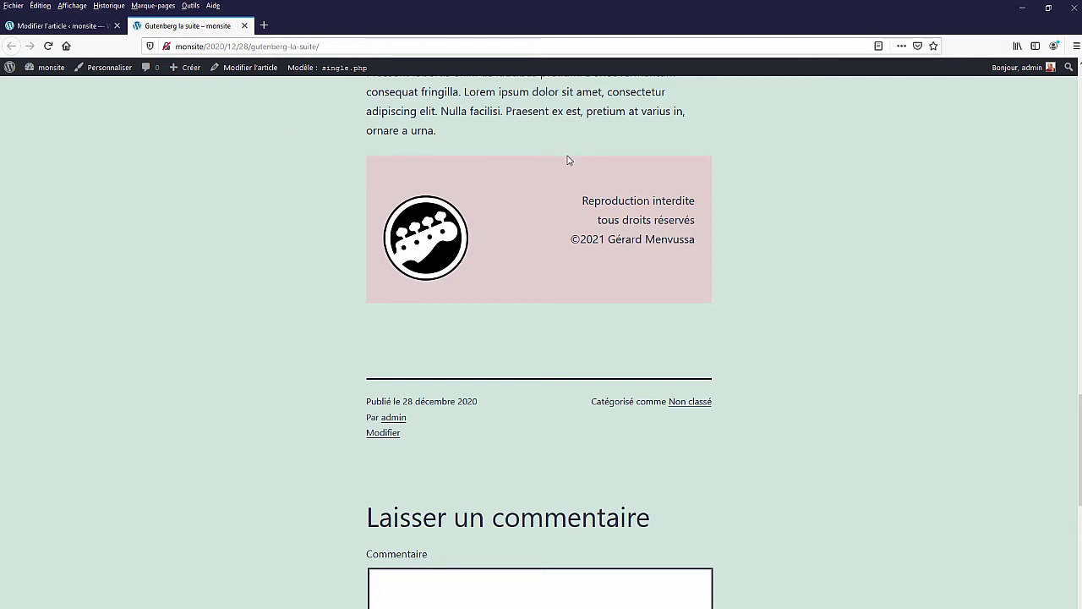
scroll(582, 181, "up", 1)
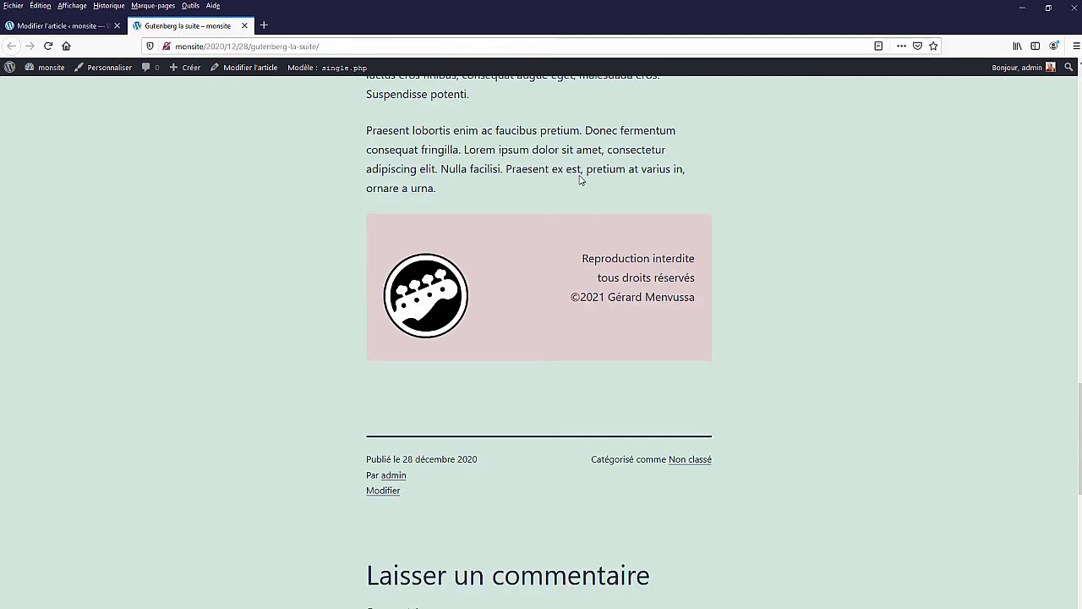
scroll(422, 167, "up", 2)
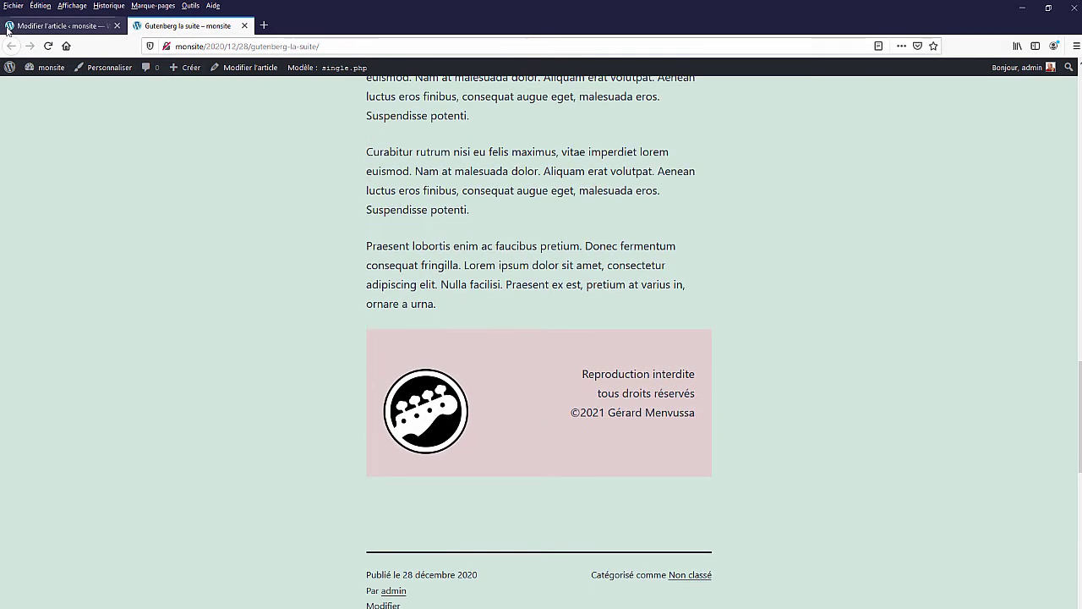
Save the pink logo and copyright group as a reusable block named "Copyright #1" and update the article.
left_click(34, 28)
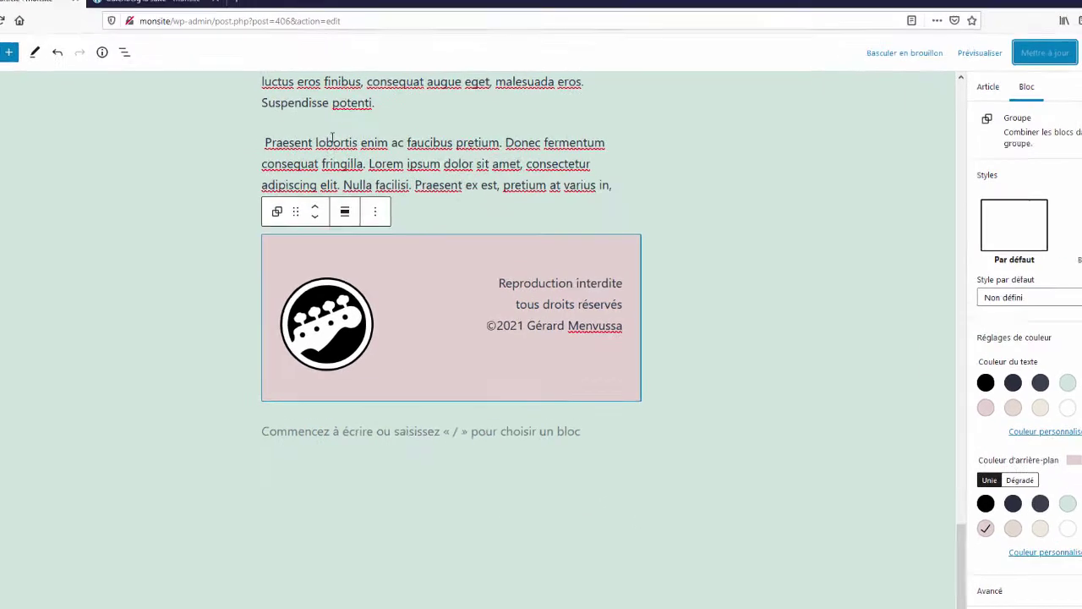
left_click(317, 182)
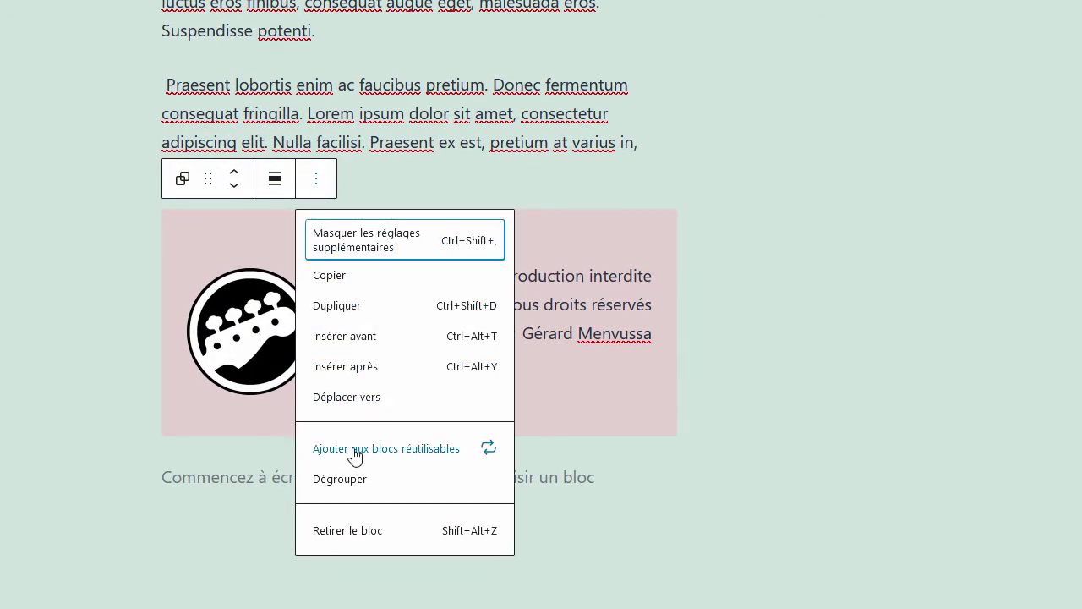
left_click(419, 455)
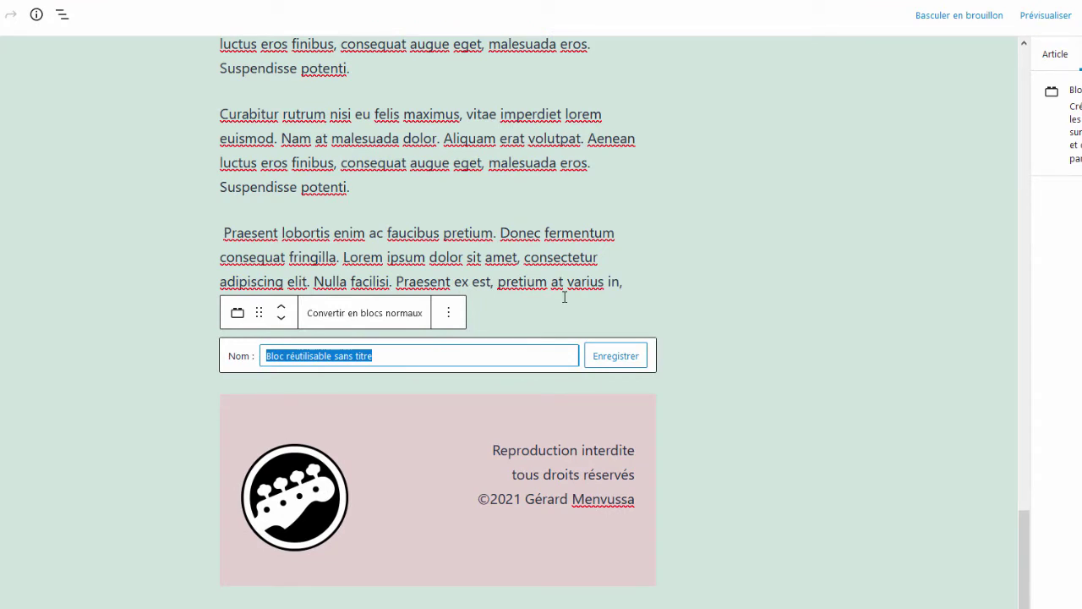
type("Copyright #1")
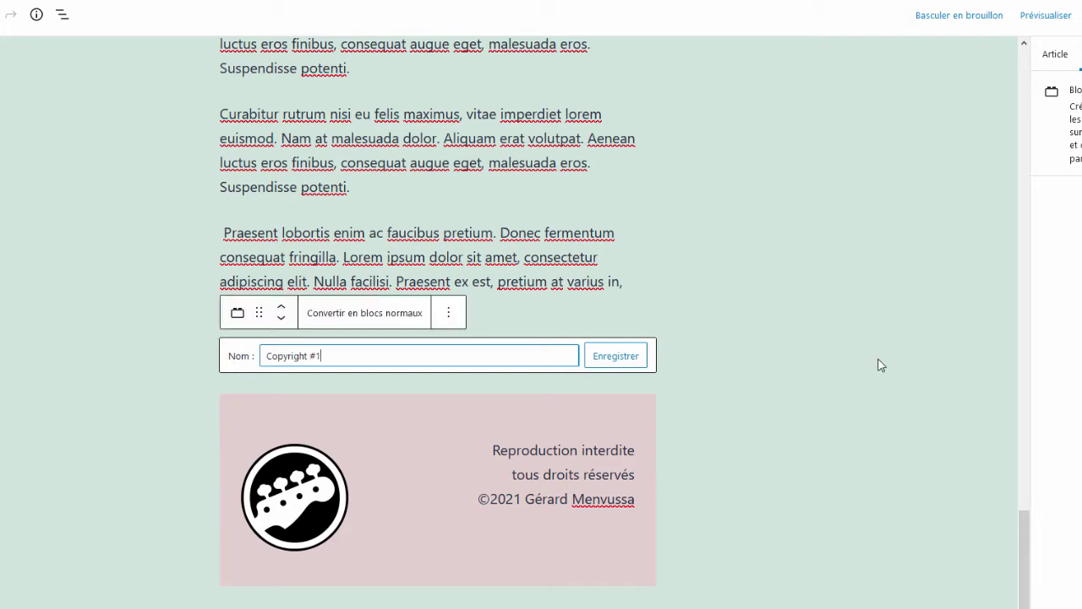
left_click(622, 361)
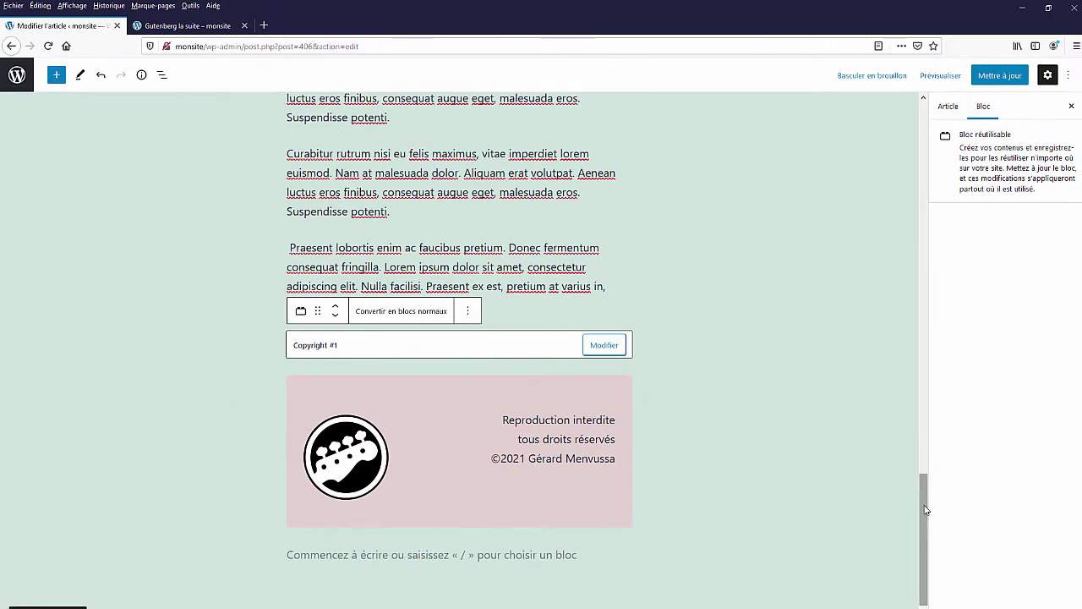
left_click_drag(925, 507, 927, 127)
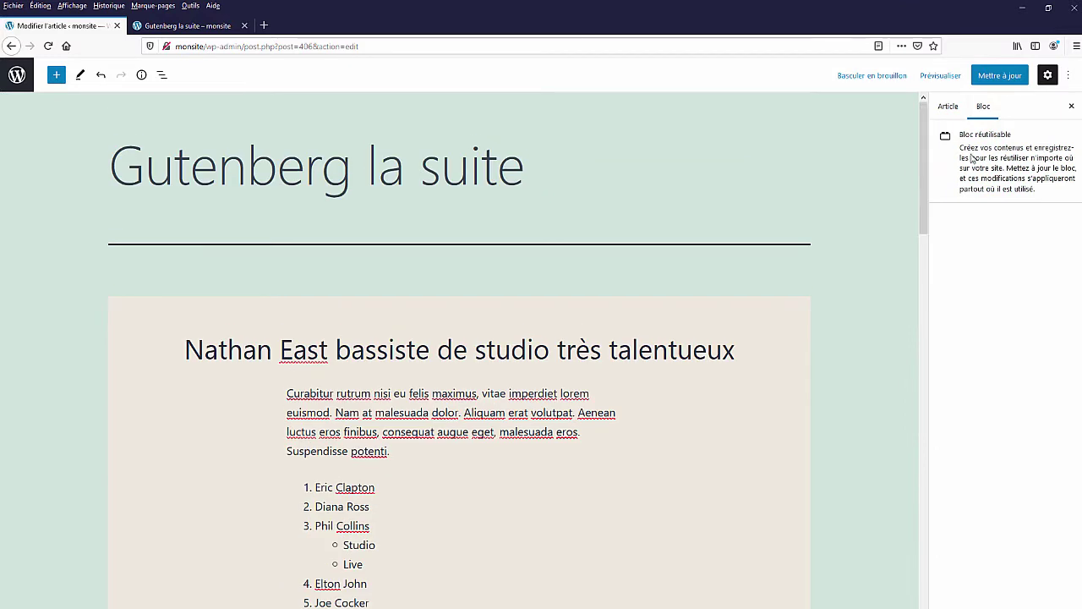
left_click(1000, 76)
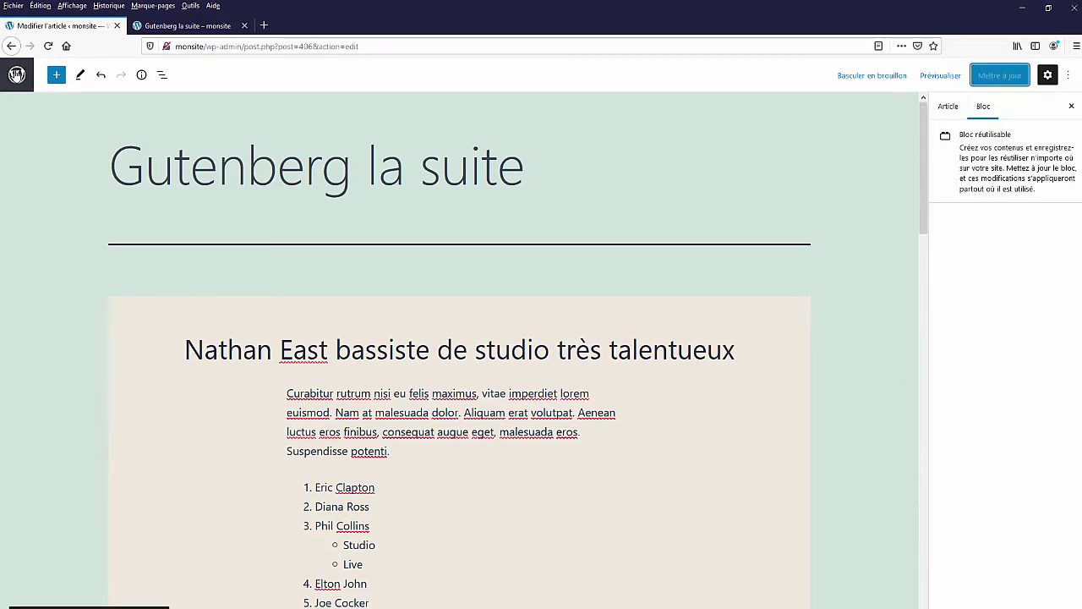
Leave the current article and create a new one titled "un nouvel article".
left_click(17, 75)
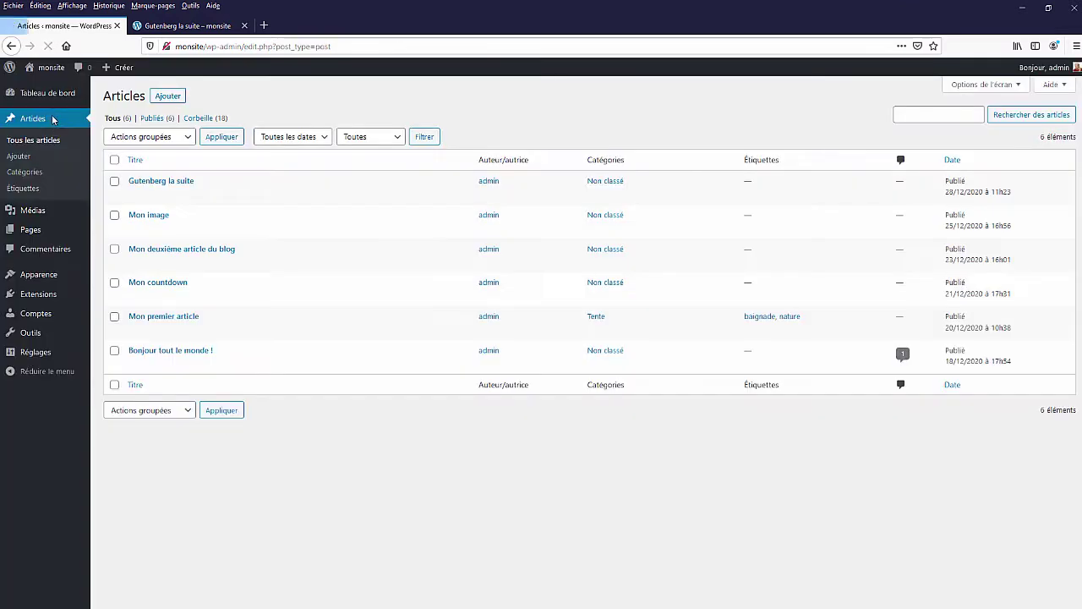
left_click(166, 97)
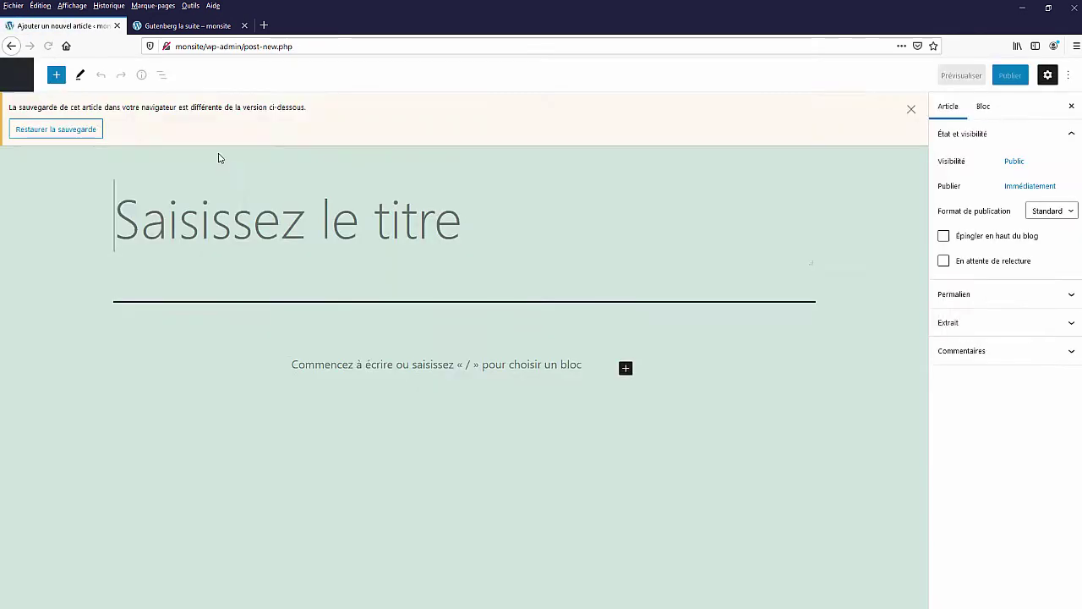
type("un n")
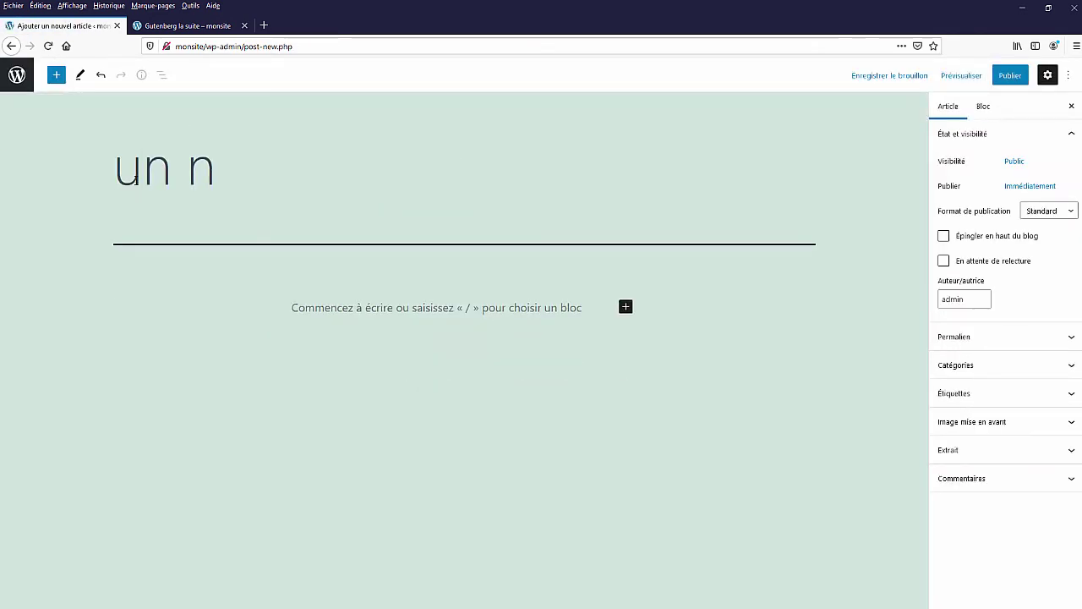
type("ouvel article")
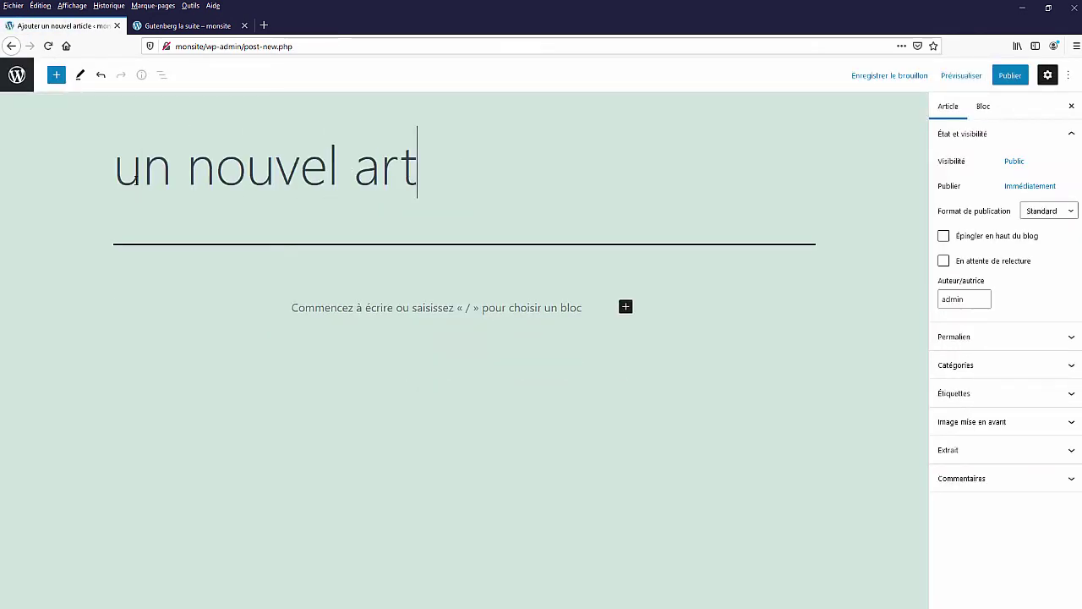
Copy the last "Curabitur rutrum" paragraph from the published "Gutenberg la suite" page and paste it four times as separate paragraphs in the new article.
left_click(296, 302)
left_click(180, 27)
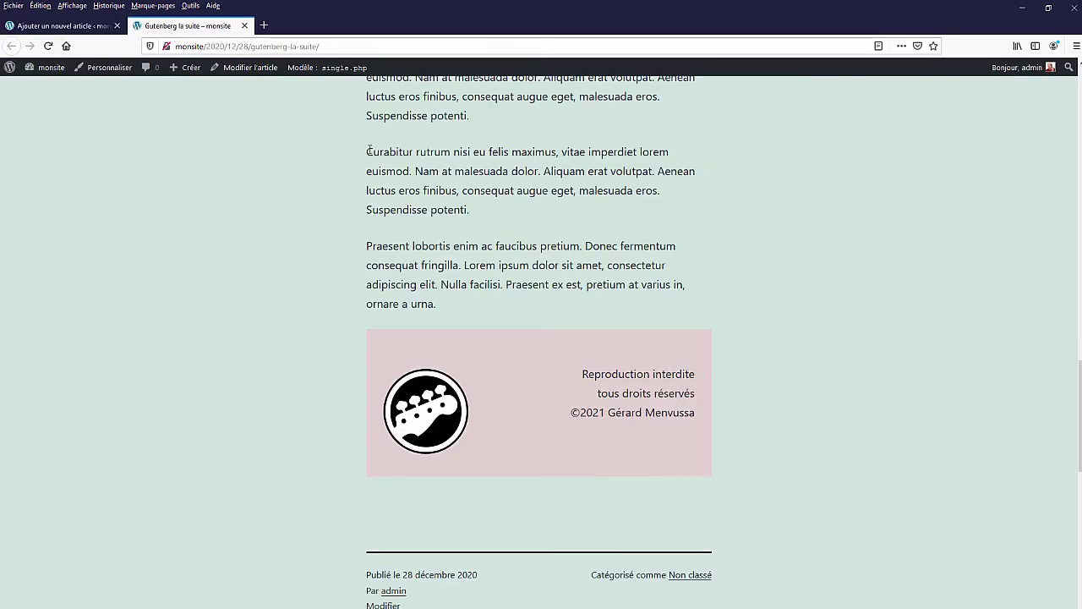
left_click_drag(367, 150, 472, 211)
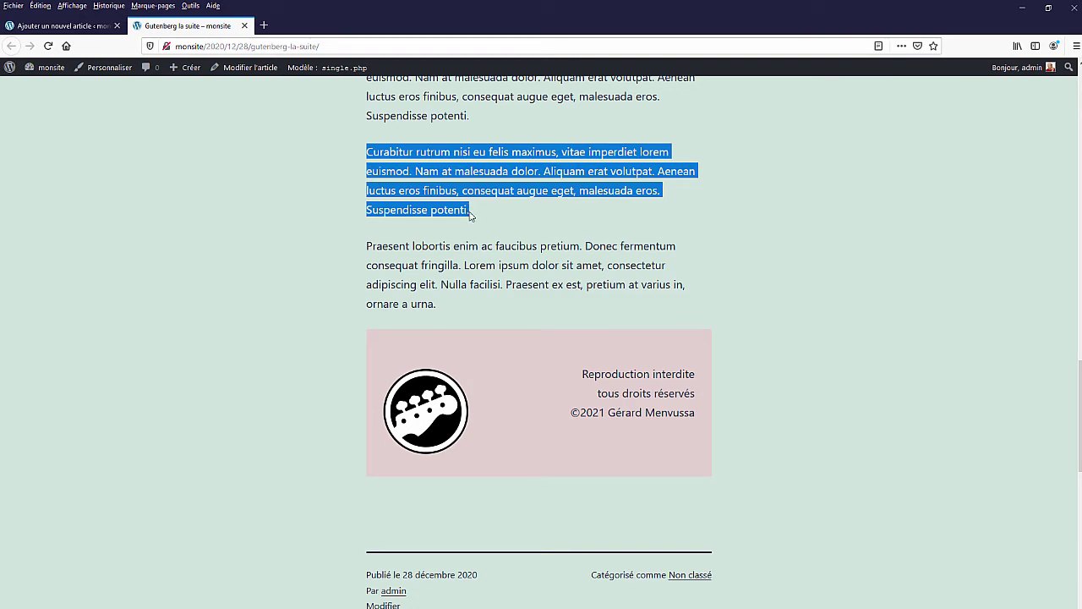
key("ctrl+c")
left_click(99, 28)
key("ctrl+v")
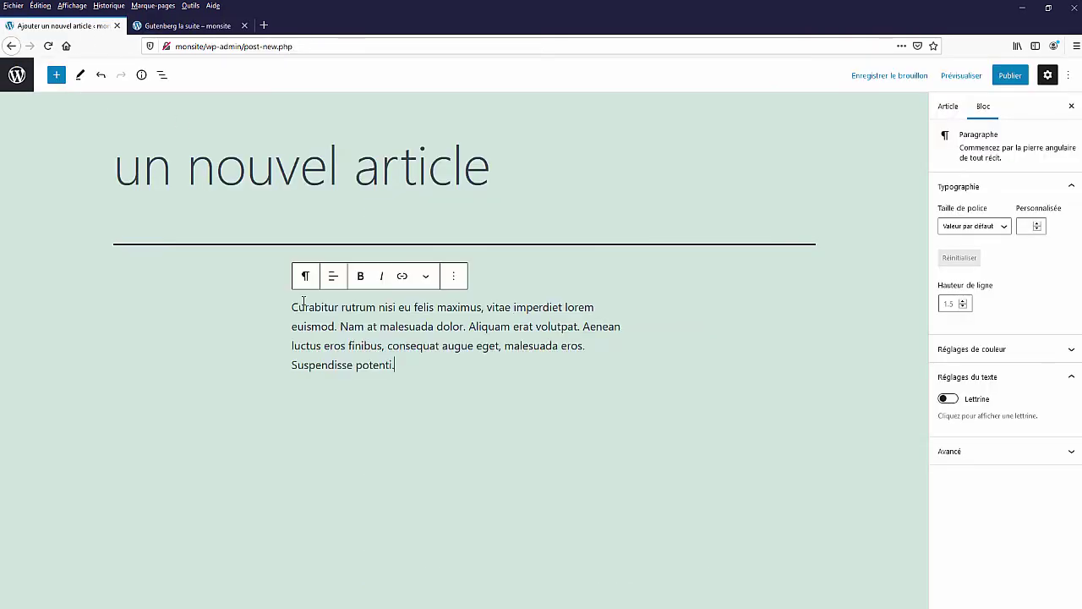
key("Return")
key("ctrl+v")
key("Return")
key("ctrl+v")
key("Return")
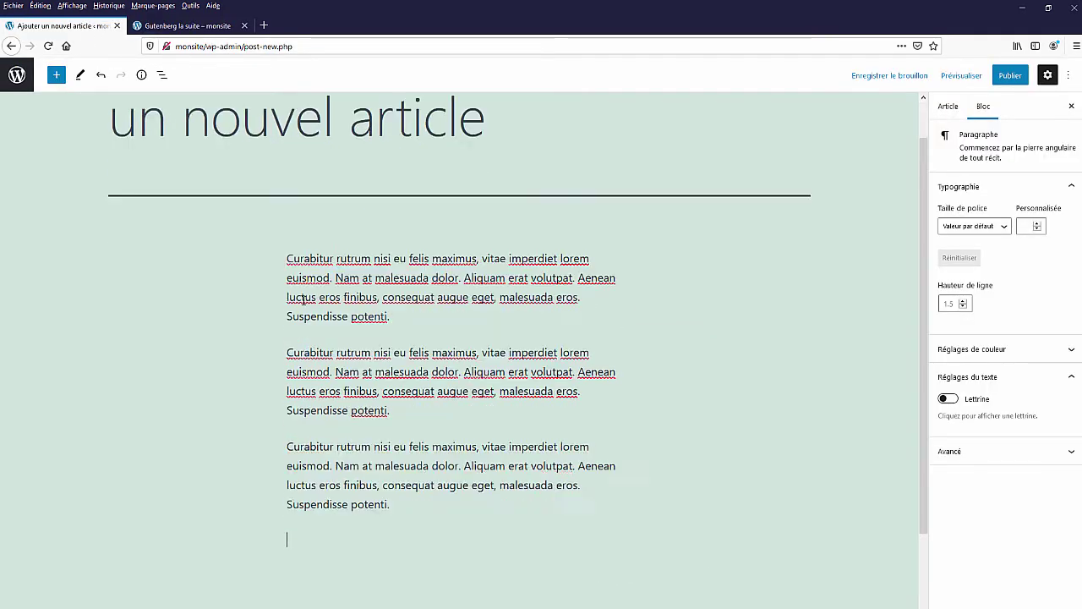
key("ctrl+v")
key("Return")
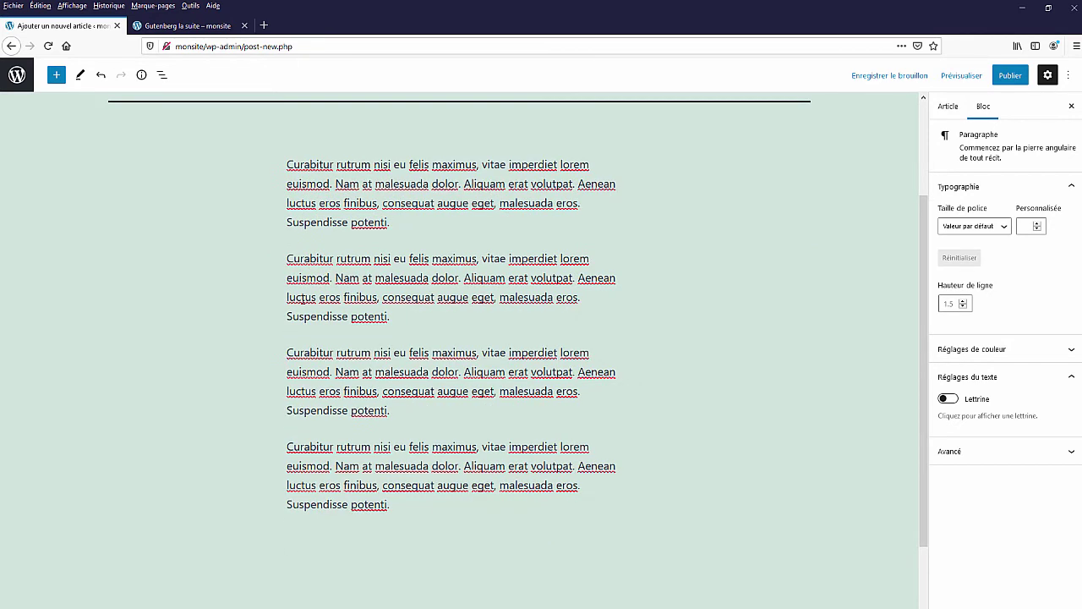
Insert the reusable block "Copyright #1" below the last paragraph of the new article.
key("Return")
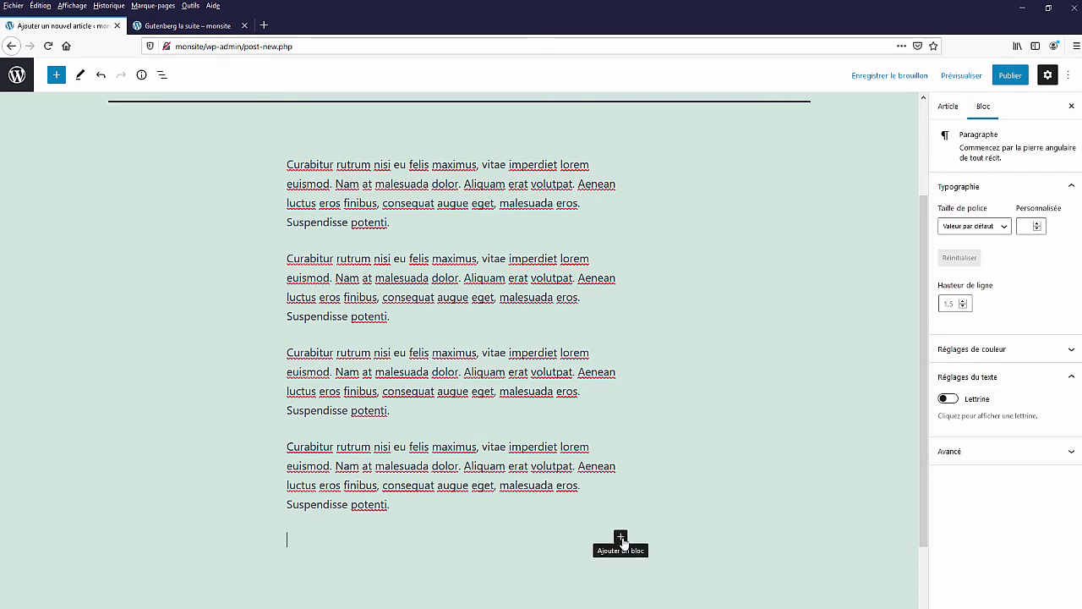
left_click(621, 538)
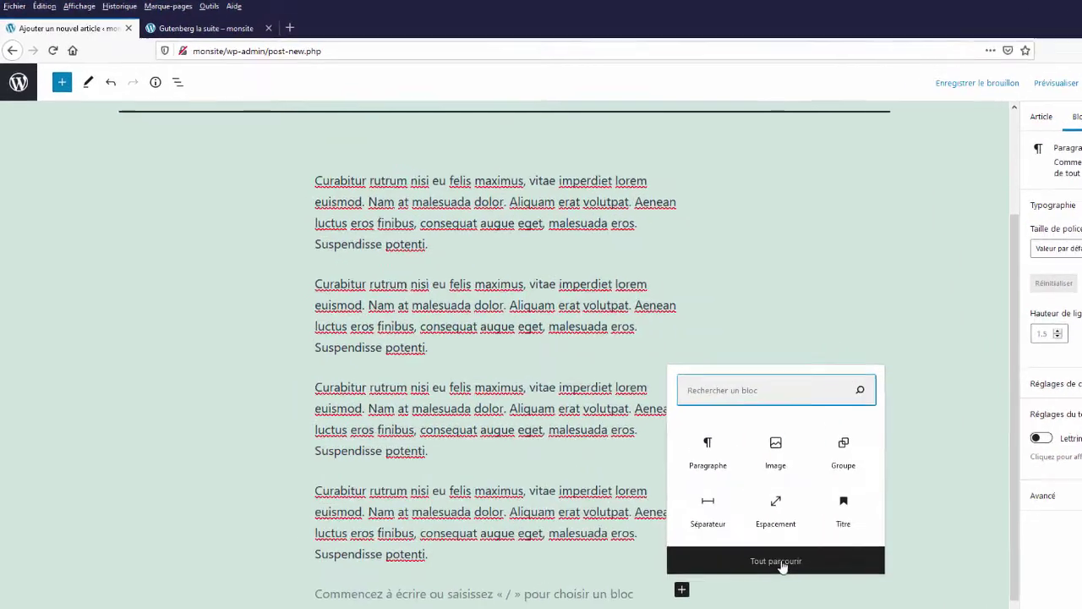
left_click(711, 512)
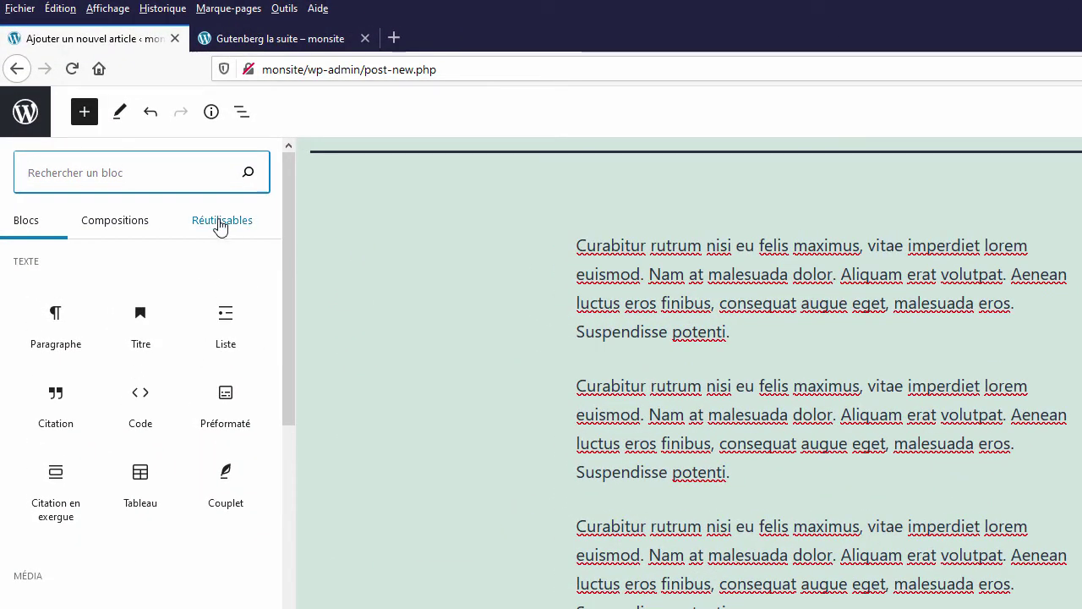
left_click(220, 225)
mouse_move(66, 353)
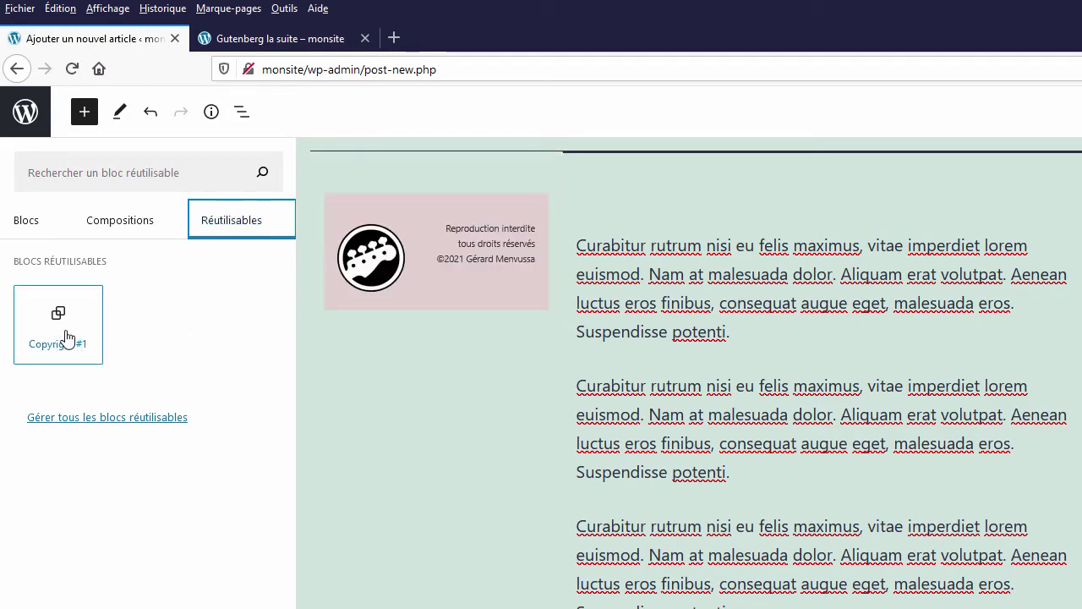
left_click(66, 335)
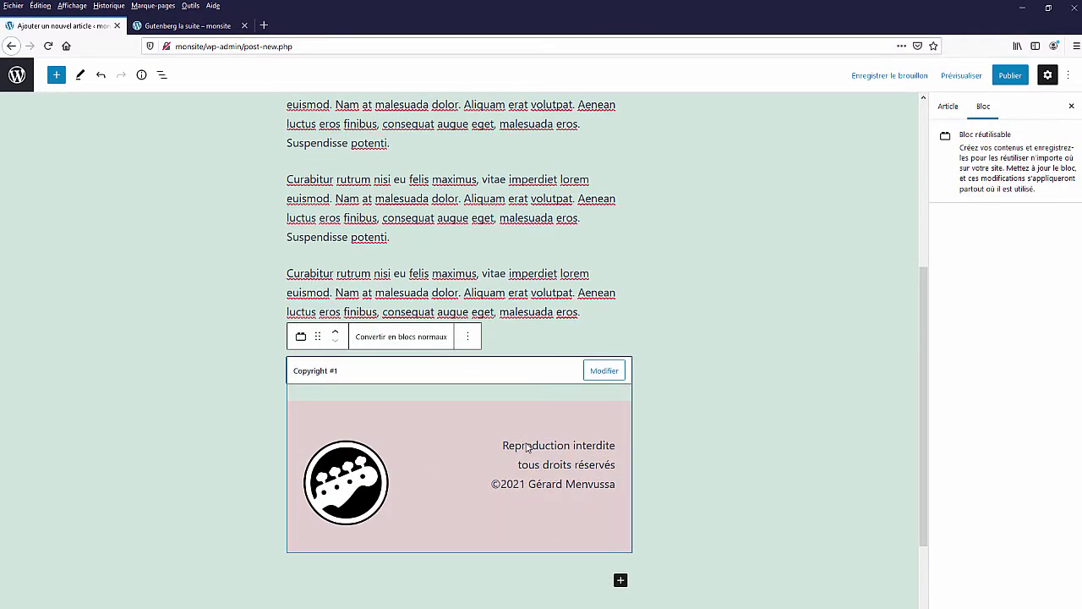
Publish the new article, confirm the publication and return to its editor.
scroll(526, 447, "up", 3)
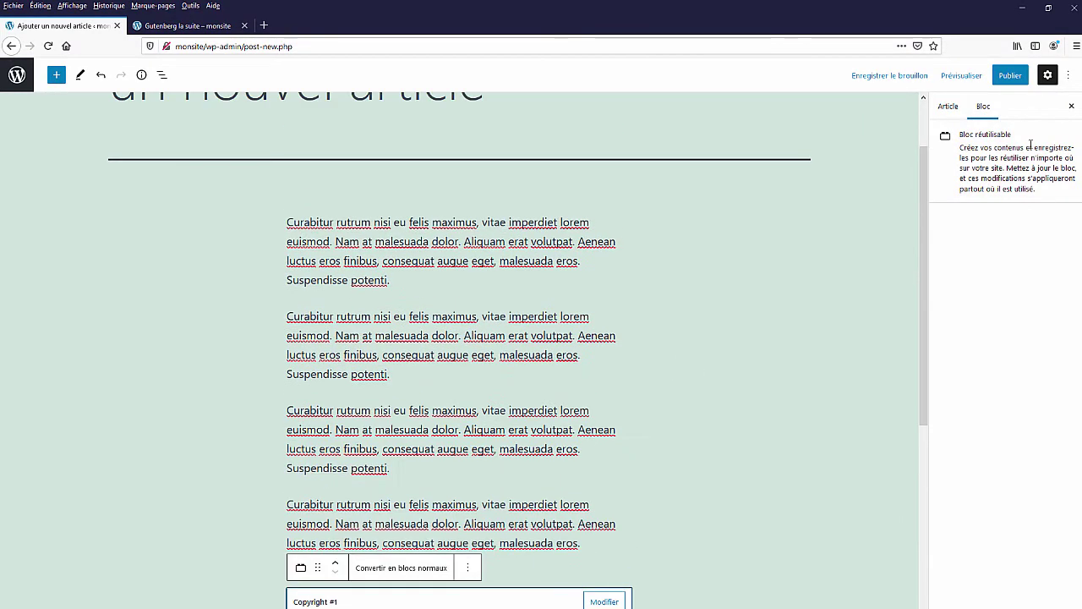
left_click(1011, 75)
left_click(973, 76)
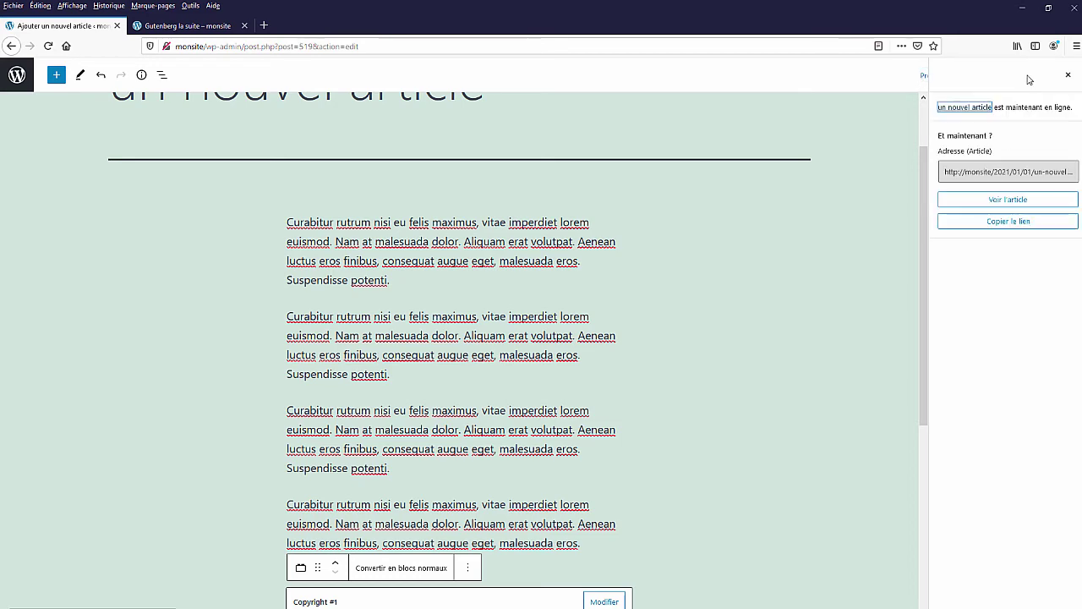
left_click(1066, 78)
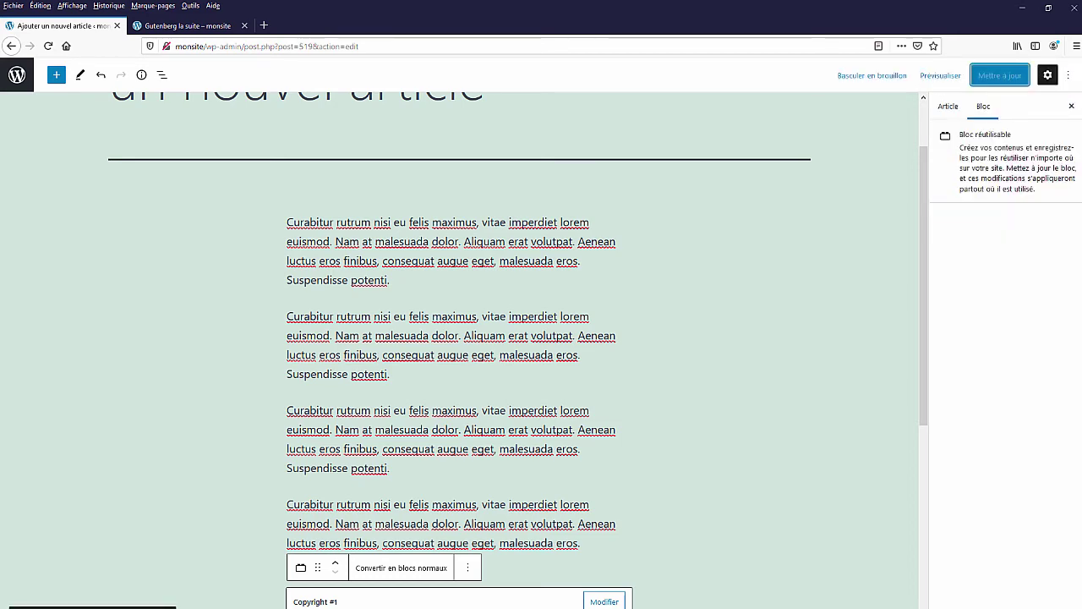
Open the published "un nouvel article" in a separate tab, examine its paragraphs and copyright block, and close that tab.
middle_click(144, 607)
left_click(203, 27)
scroll(448, 291, "down", 5)
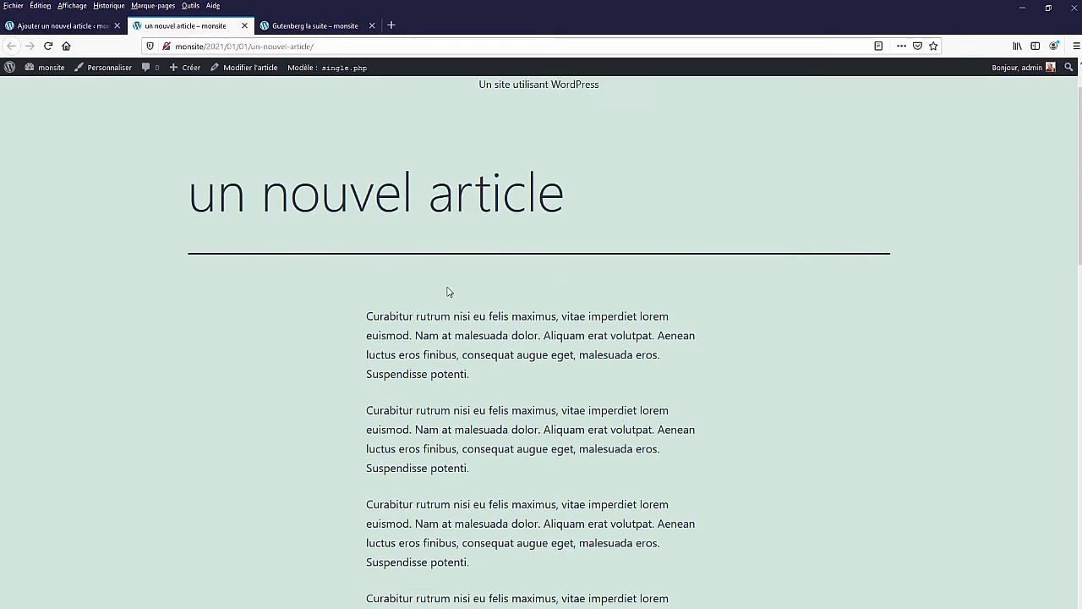
scroll(456, 290, "down", 2)
scroll(452, 297, "up", 2)
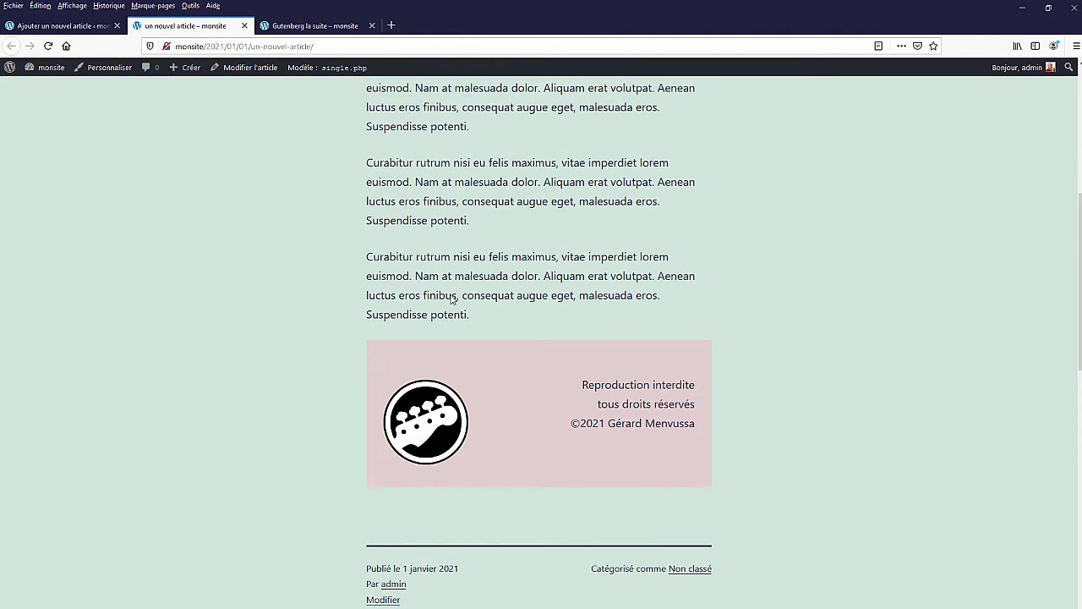
scroll(453, 297, "up", 10)
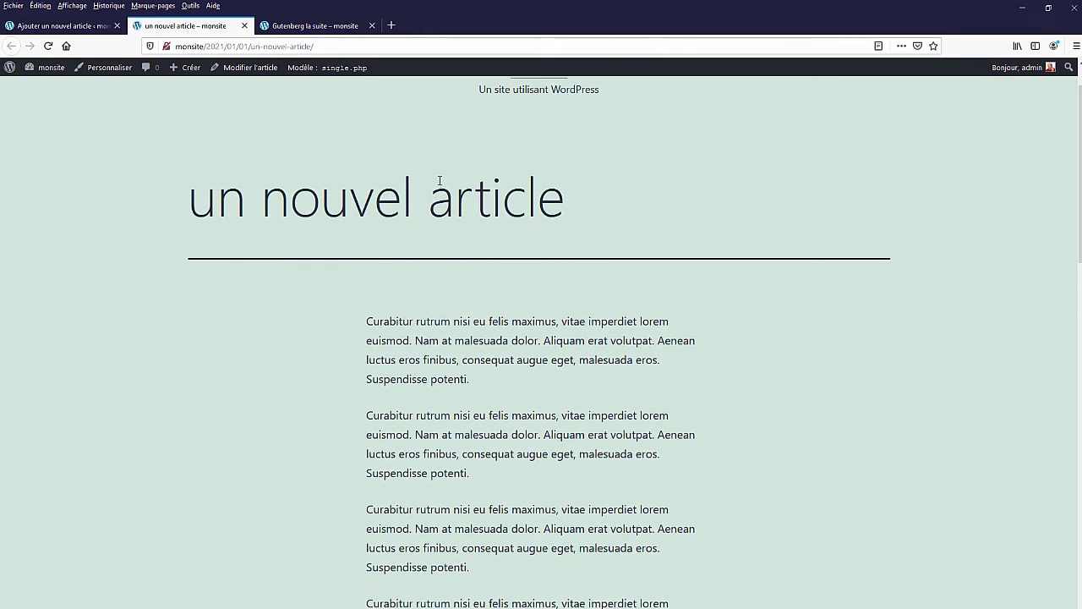
scroll(435, 167, "down", 10)
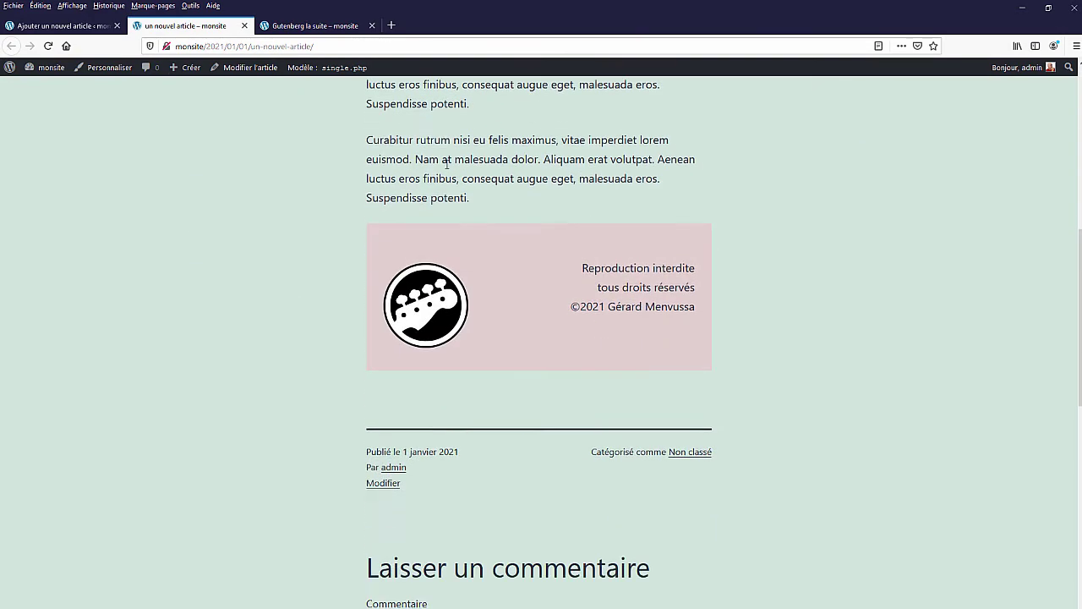
scroll(447, 164, "up", 10)
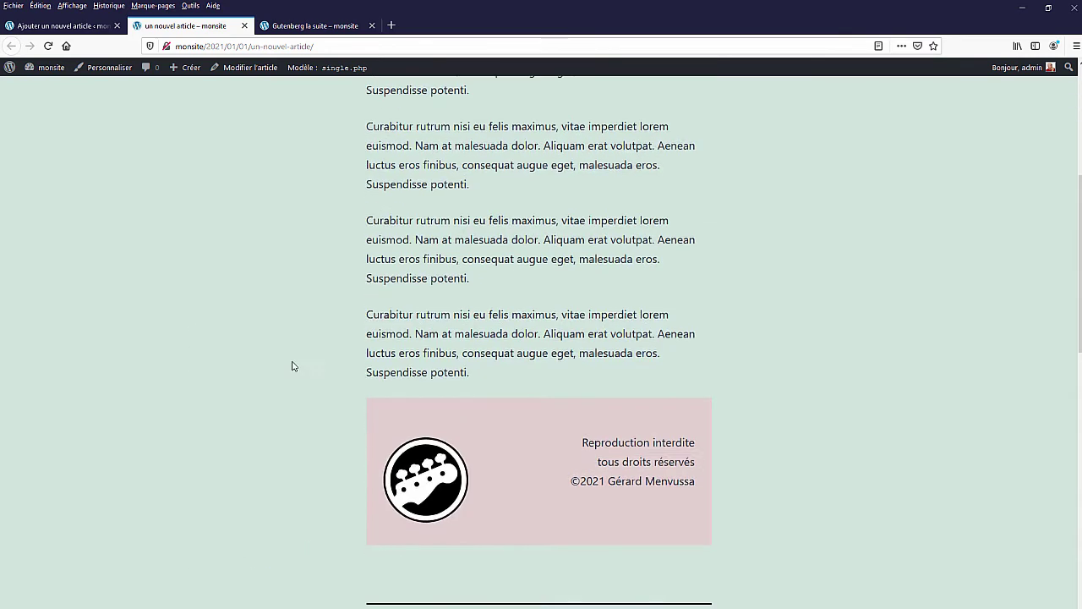
key("ctrl+w")
Open the management page listing all reusable blocks from the article editor.
scroll(431, 406, "down", 3)
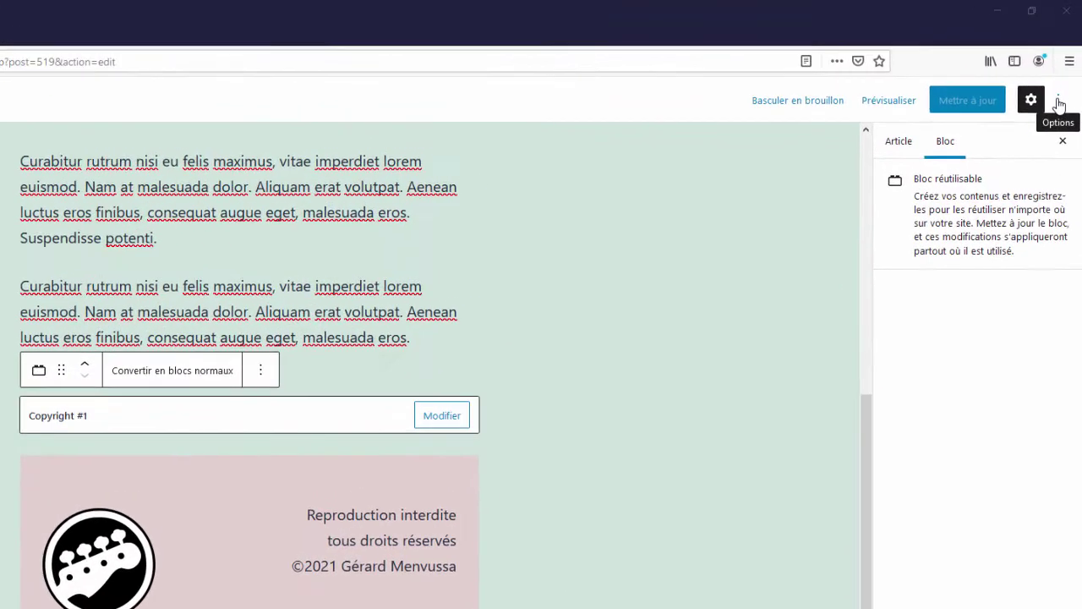
left_click(1068, 76)
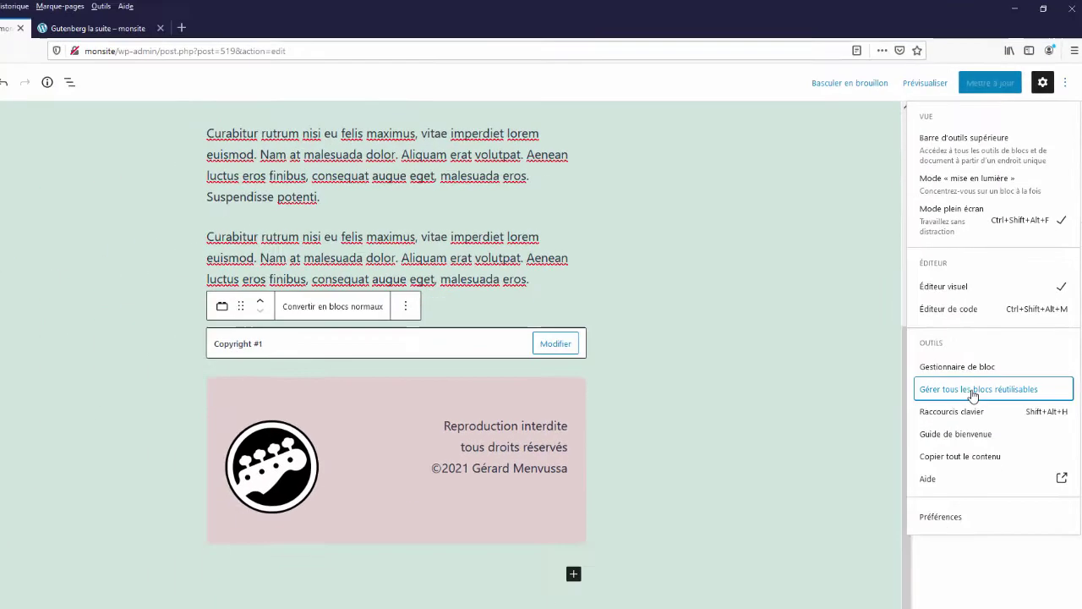
left_click(922, 530)
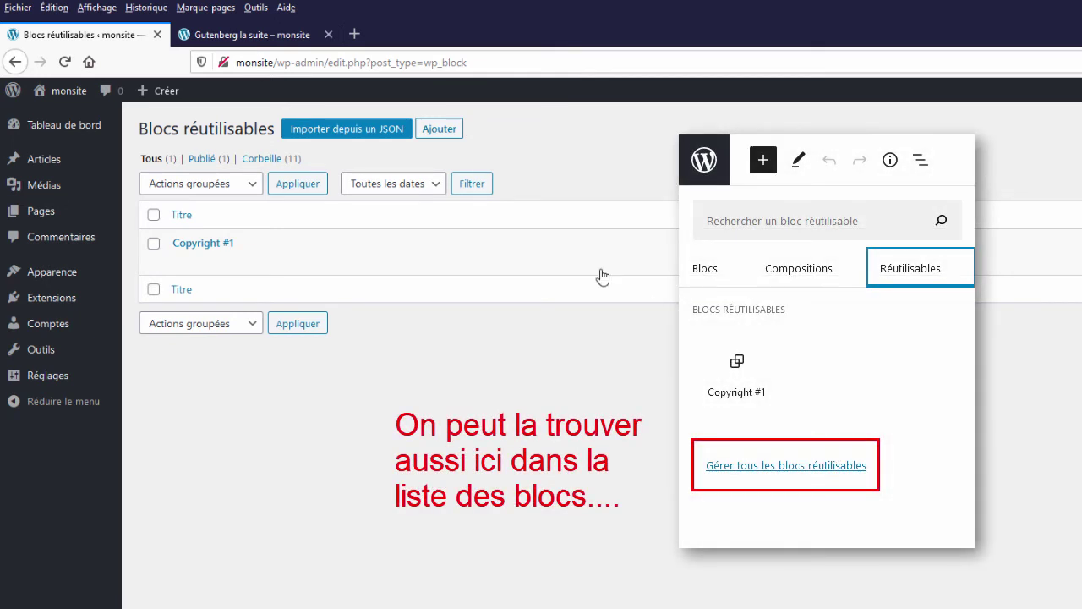
Highlight the web address of the reusable blocks page and show the browser's bookmarks list beside it.
left_click(479, 61)
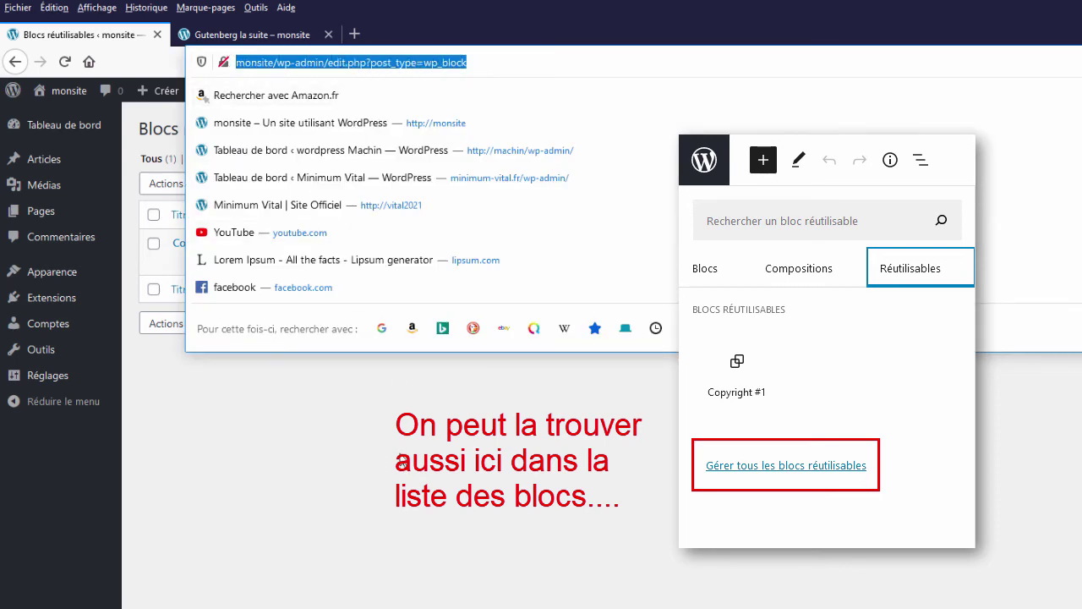
left_click(402, 462)
mouse_move(59, 158)
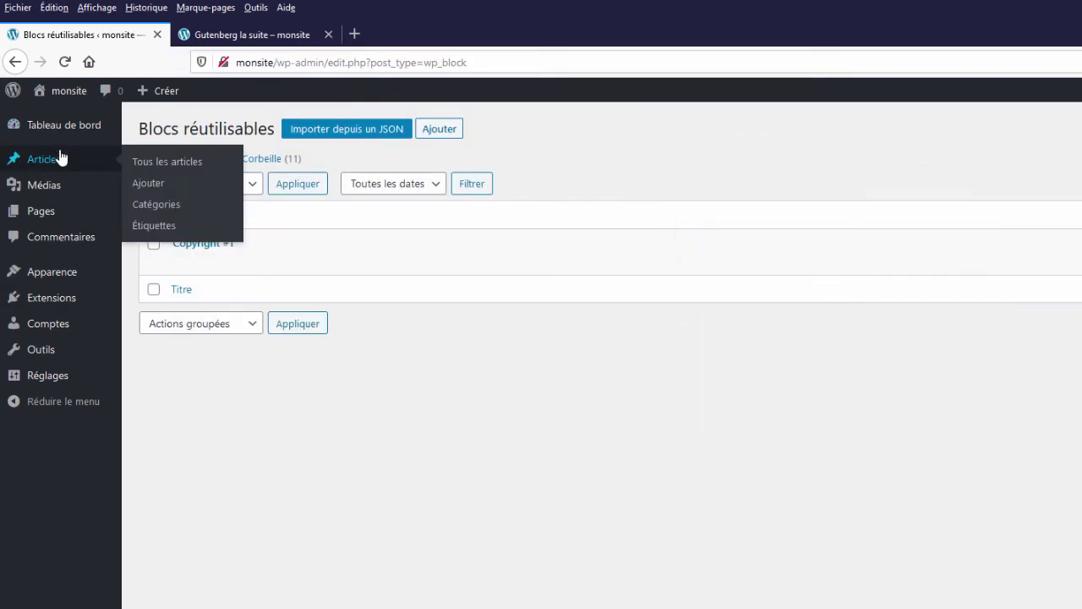
key("ctrl+b")
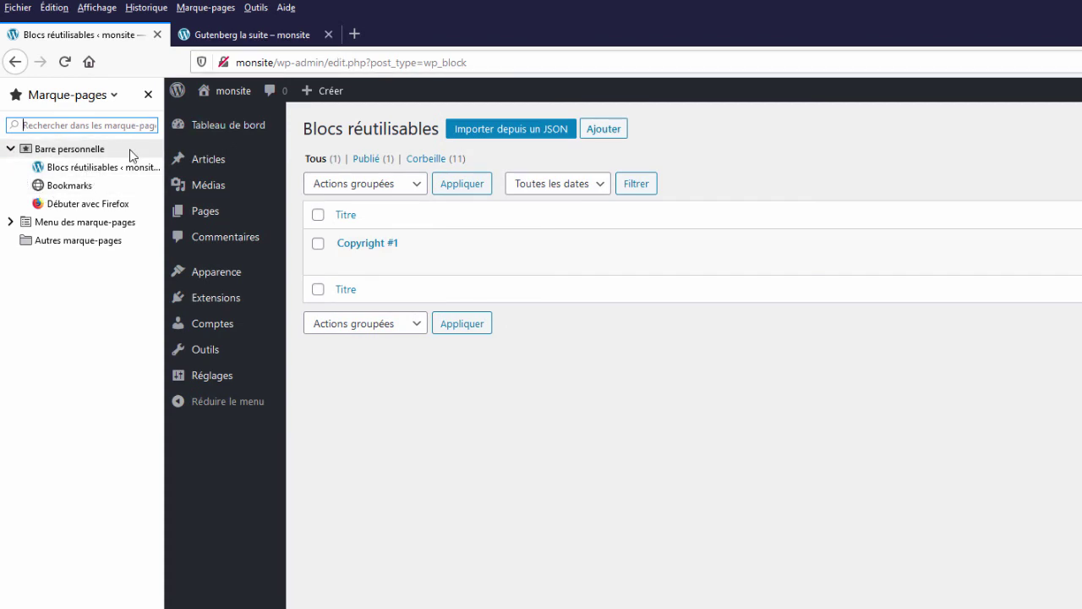
Open the bookmarked reusable blocks page in a new tab, and close that tab and the bookmarks list.
left_click(355, 35)
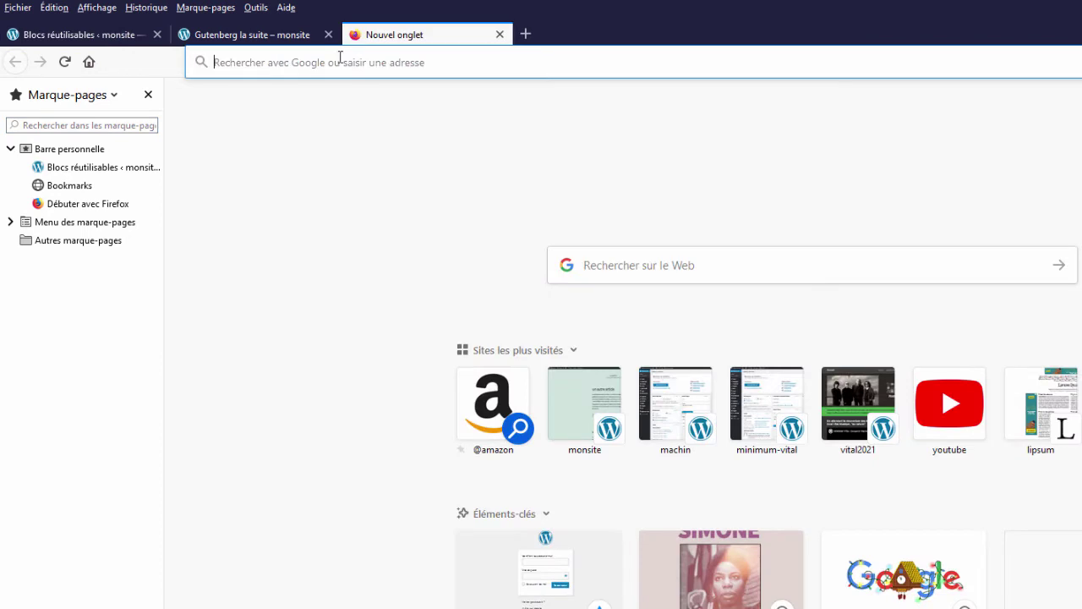
left_click(76, 169)
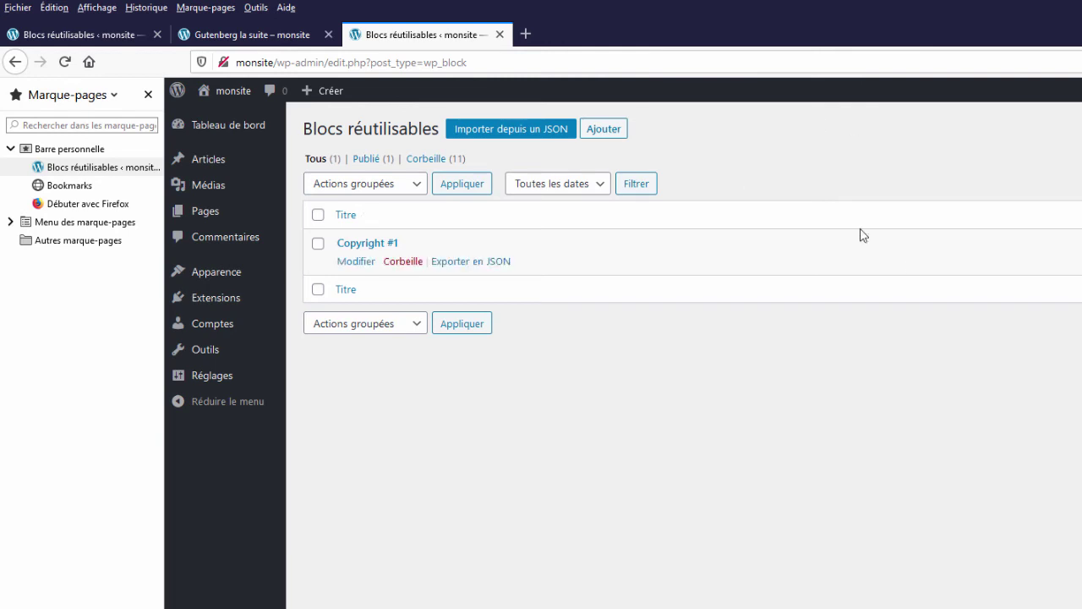
left_click(499, 35)
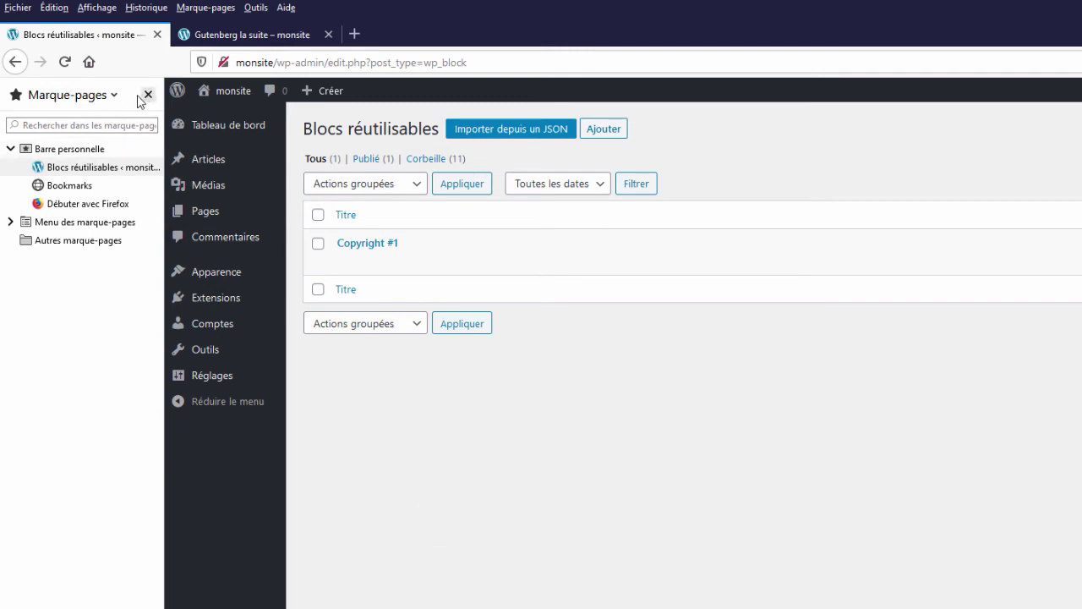
left_click(148, 94)
In the "Copyright #1" reusable block, add the line "sans autorisation expresse" below "Reproduction interdite" and save the update.
mouse_move(165, 137)
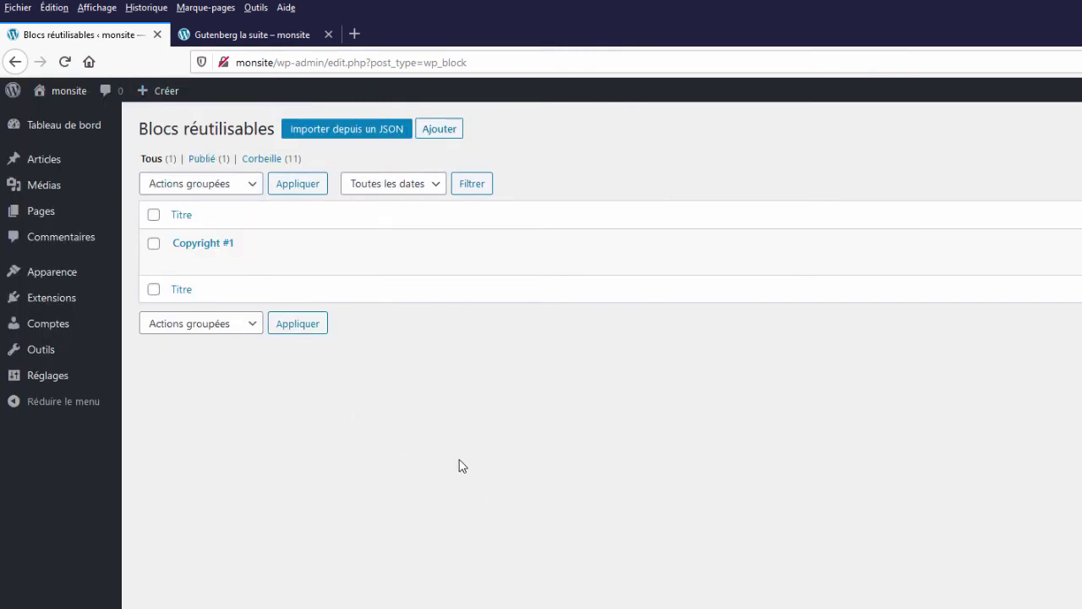
mouse_move(194, 268)
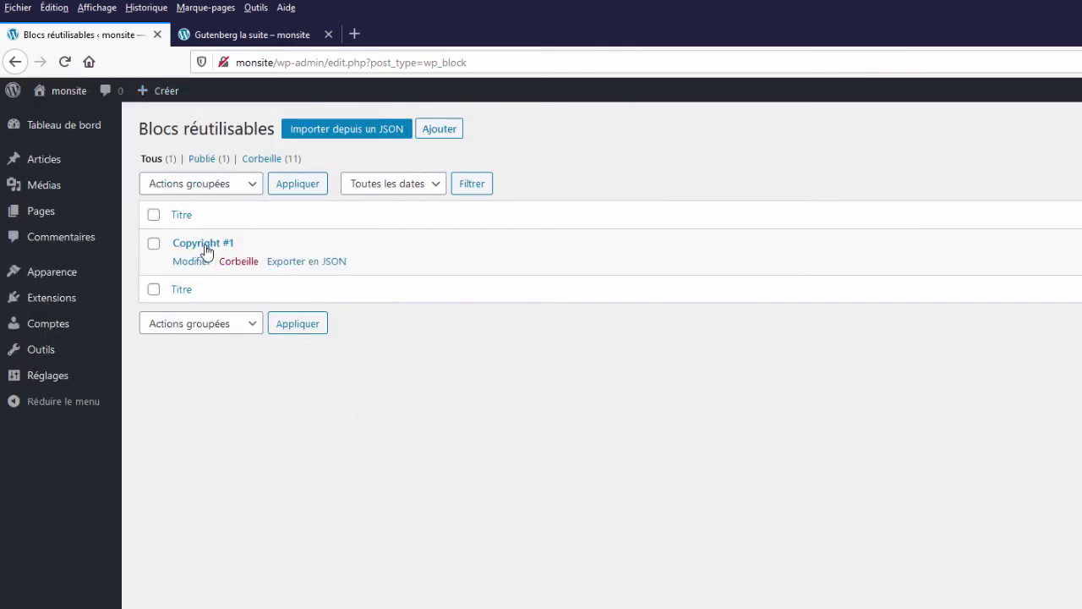
left_click(208, 245)
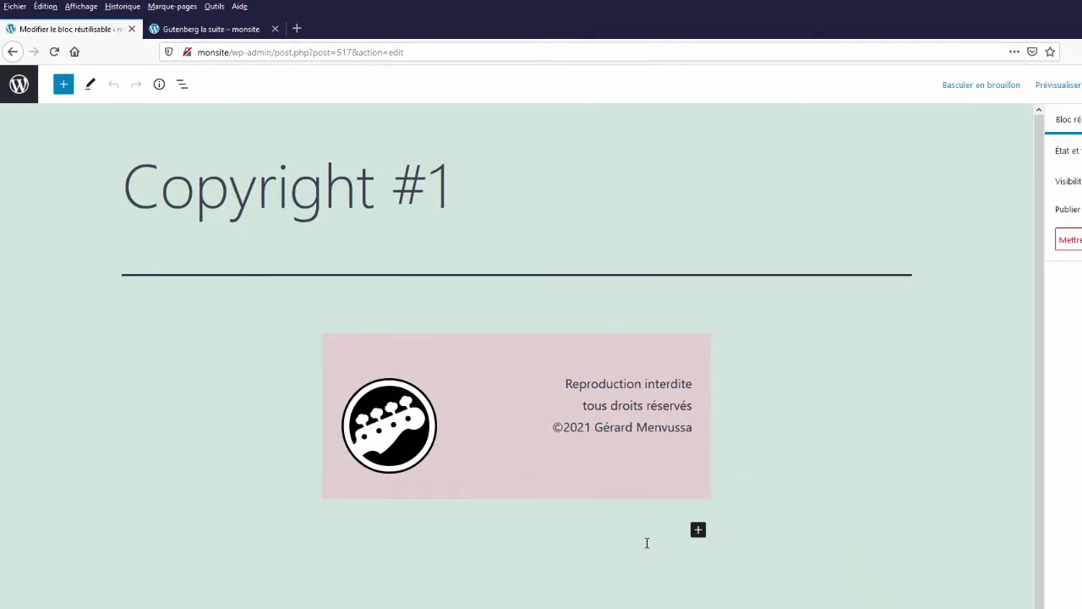
left_click(691, 383)
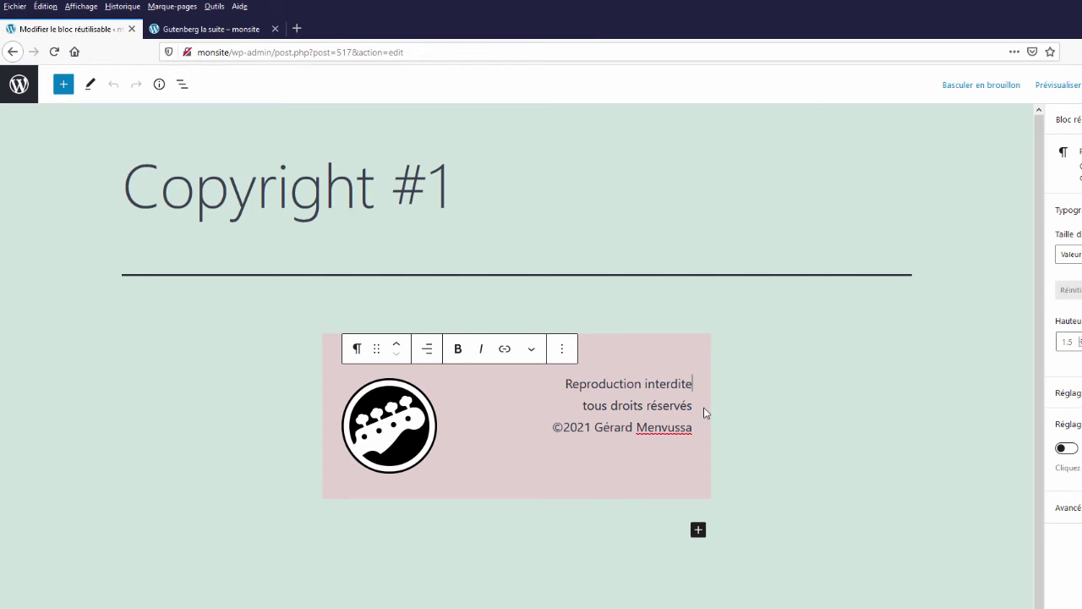
key("shift+Return")
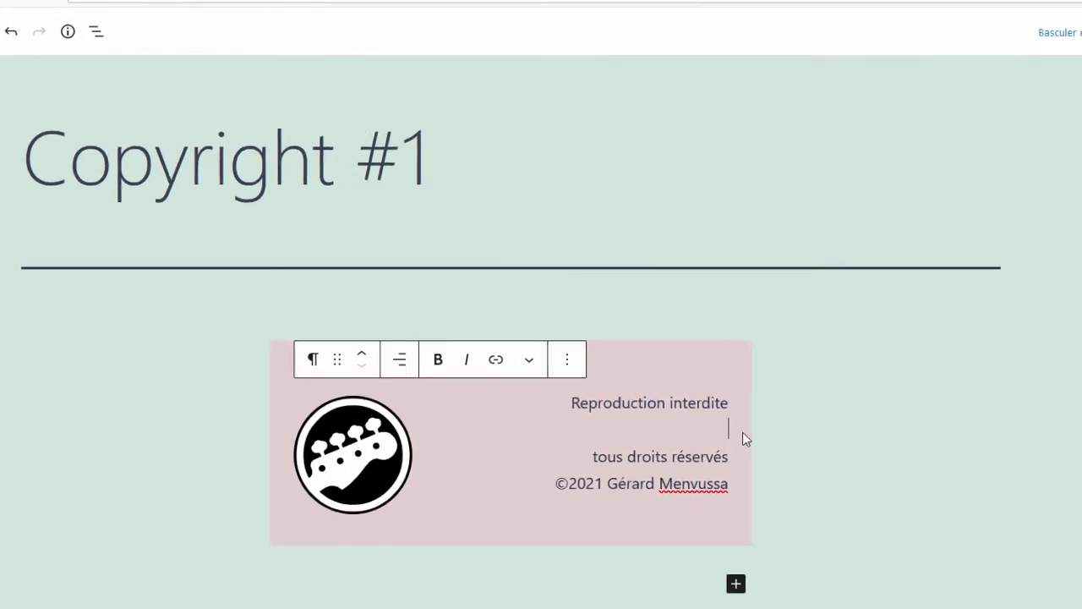
type("sans au")
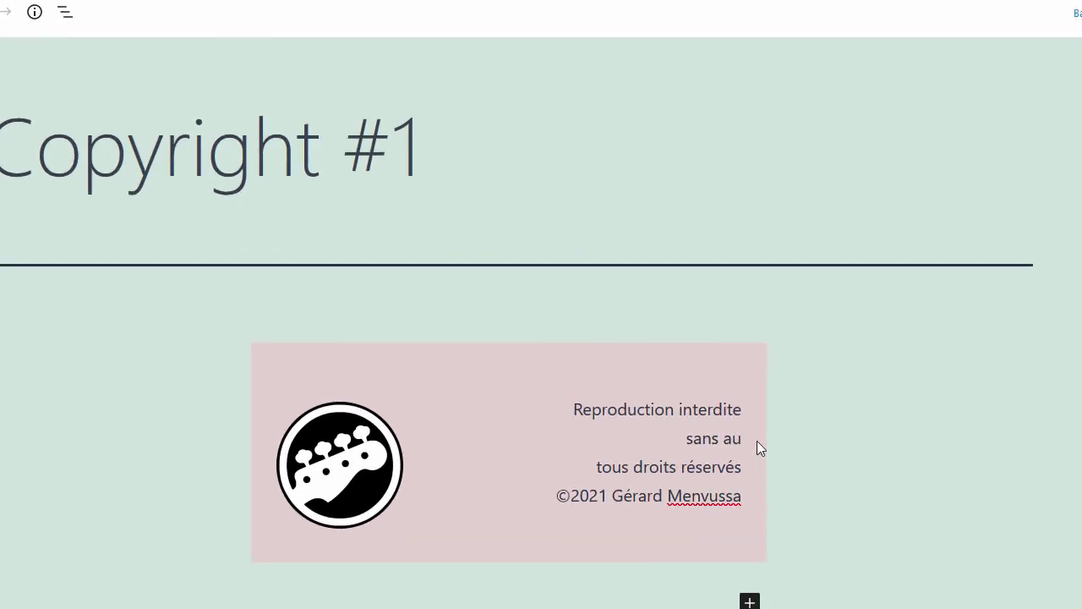
type("torisation ex")
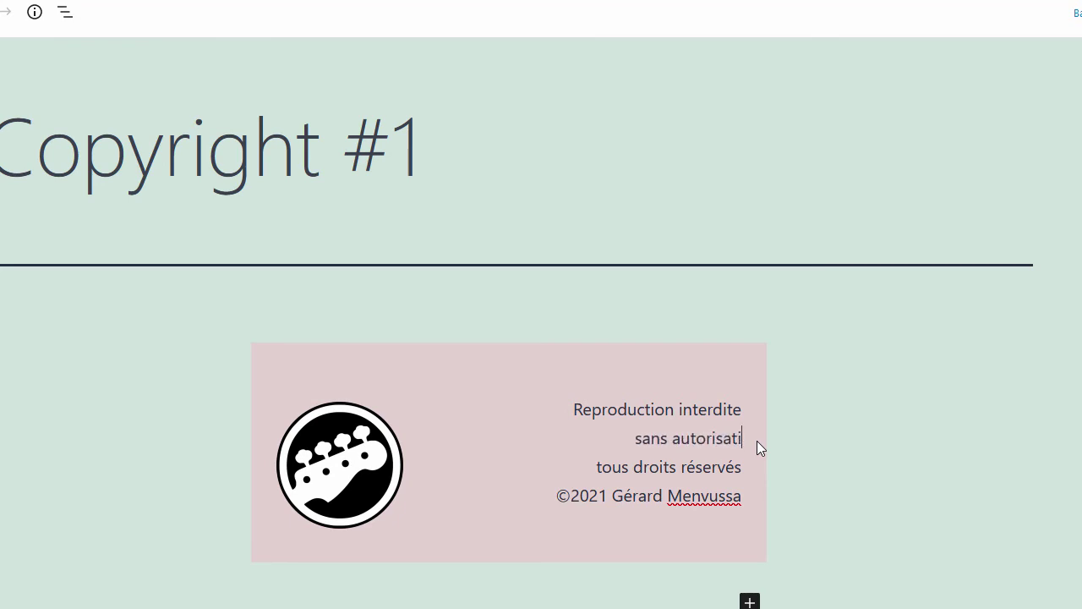
type("presse")
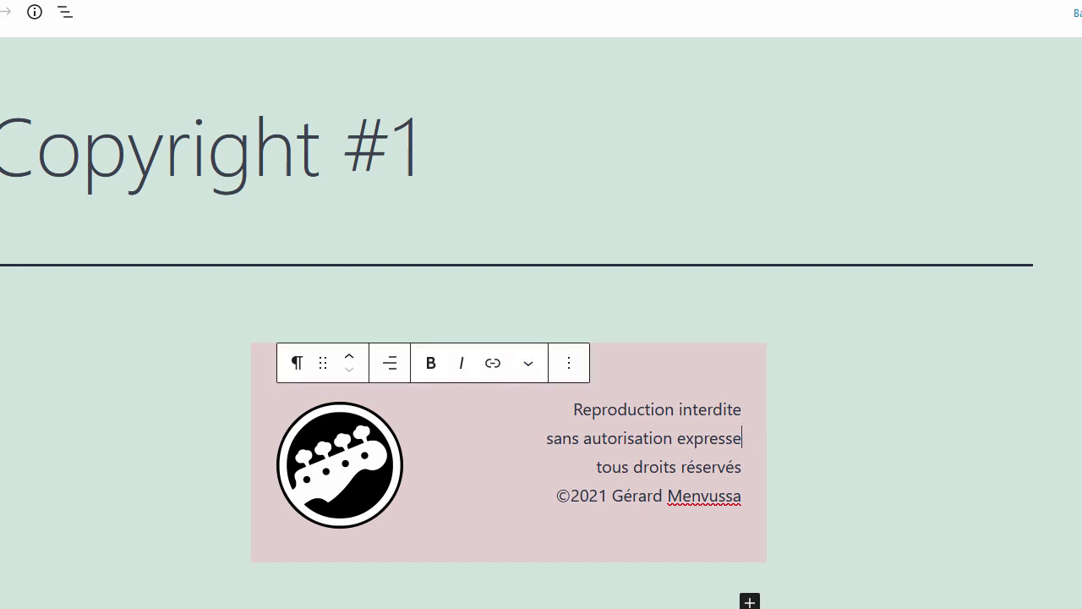
left_click(981, 85)
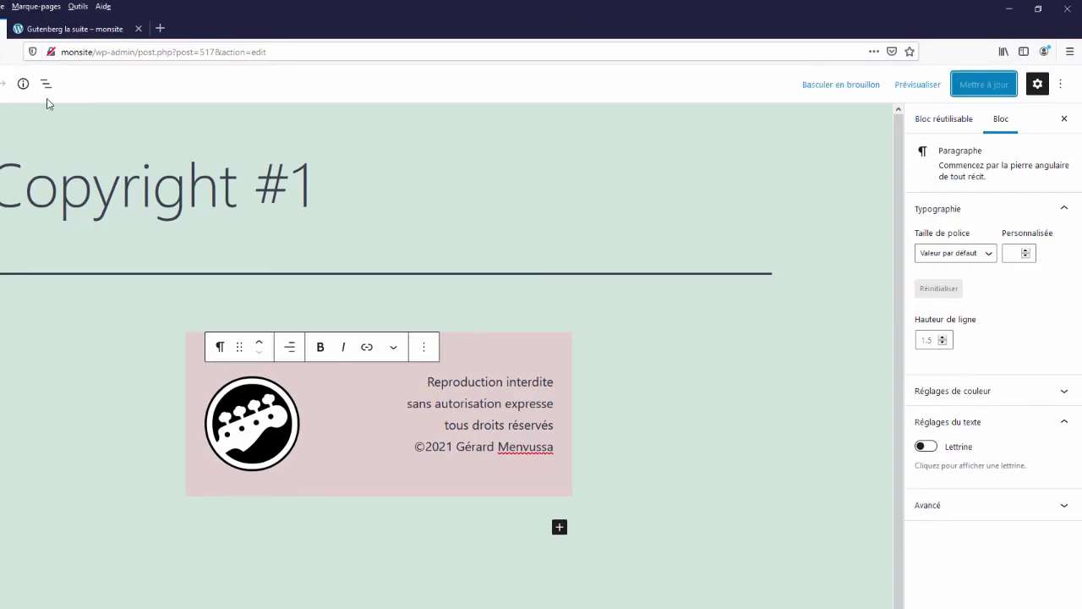
Open "un nouvel article" for editing from the list of all articles and check its copyright block.
left_click(61, 25)
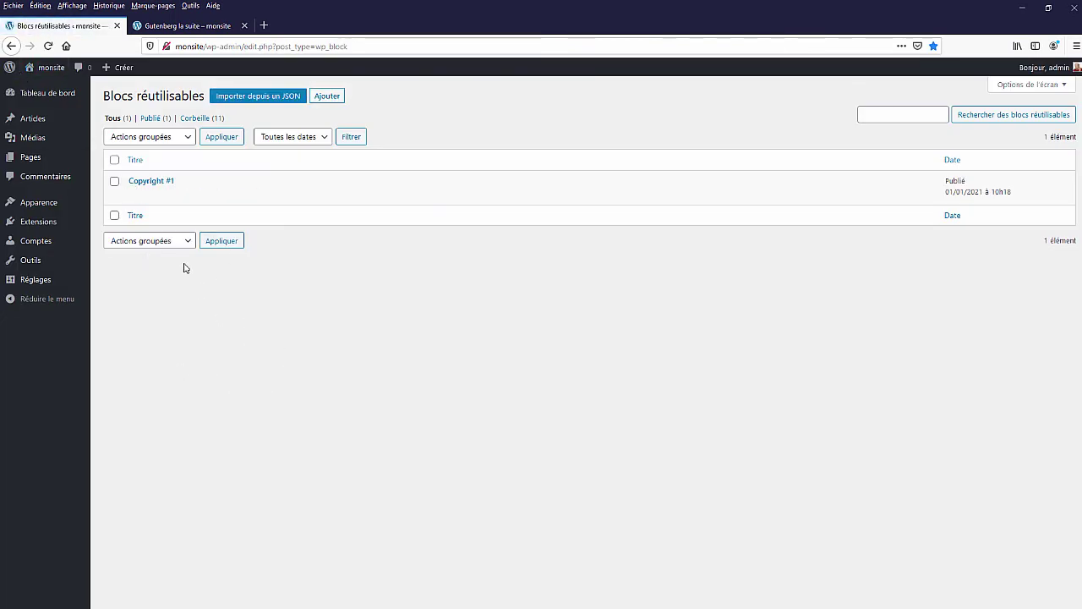
mouse_move(38, 124)
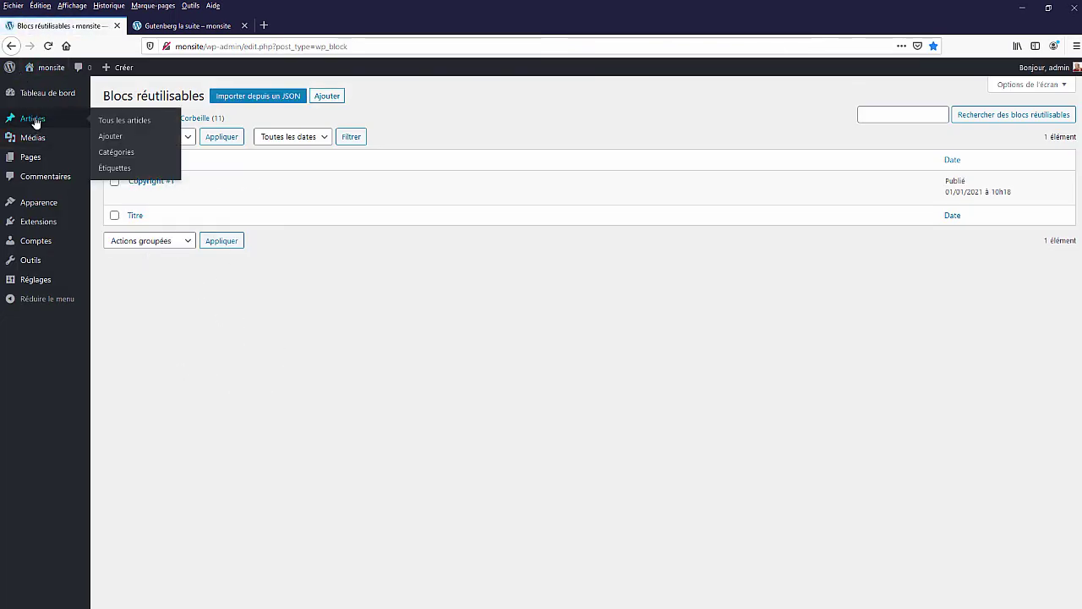
left_click(118, 122)
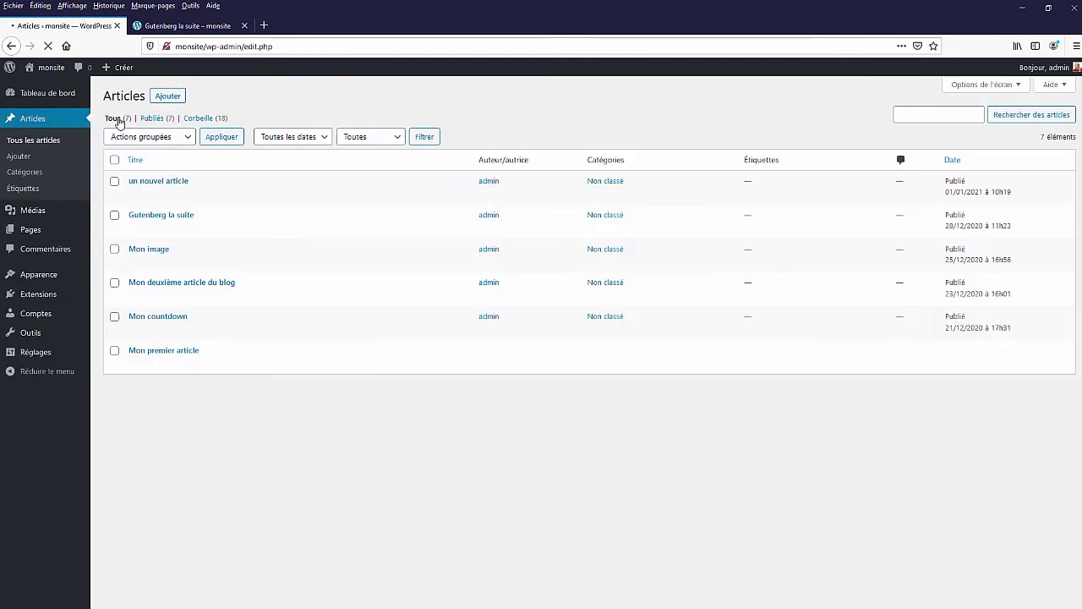
left_click(159, 183)
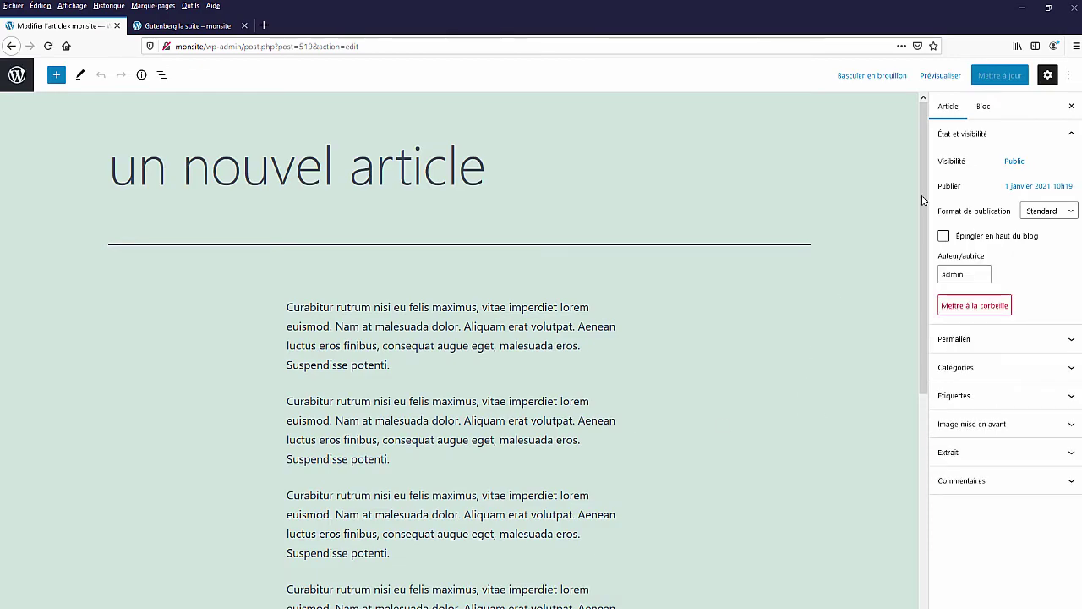
scroll(761, 406, "down", 4)
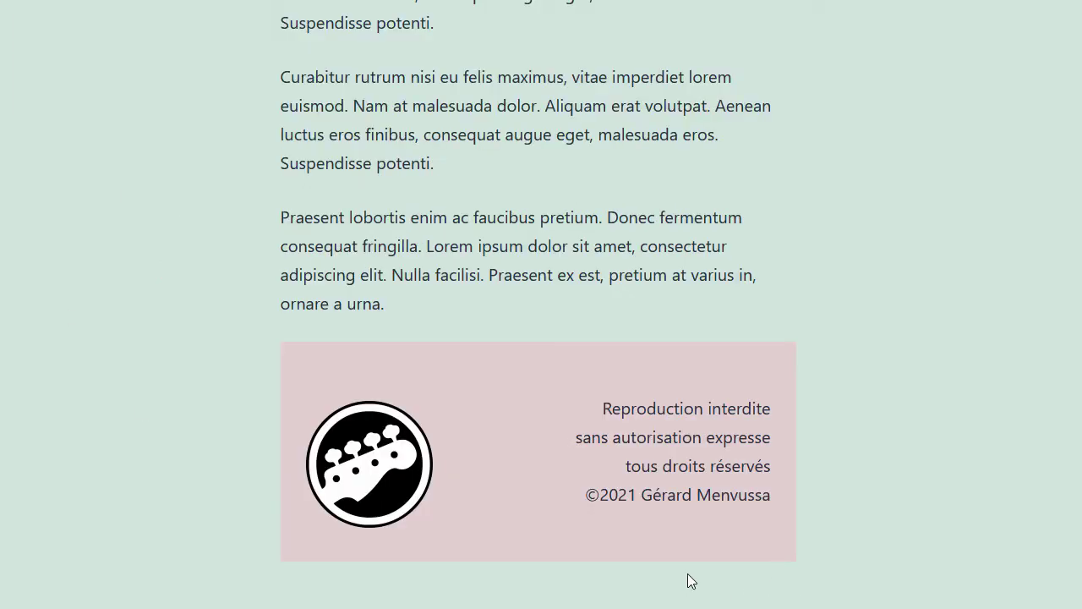
Examine the published "Gutenberg la suite" article from its title down to the copyright block and comment form.
scroll(782, 564, "up", 15)
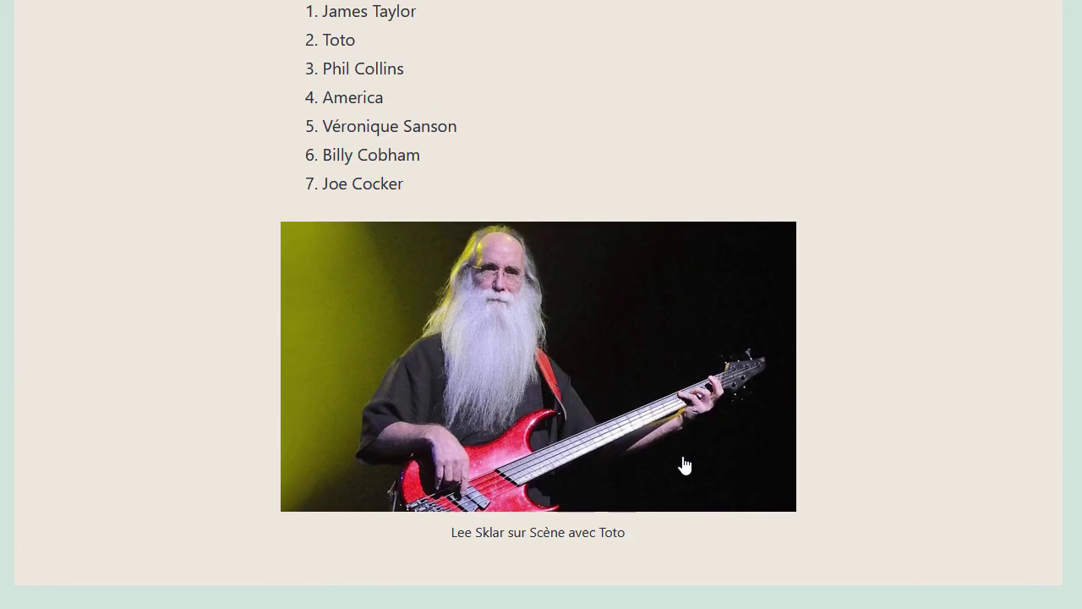
scroll(635, 379, "up", 10)
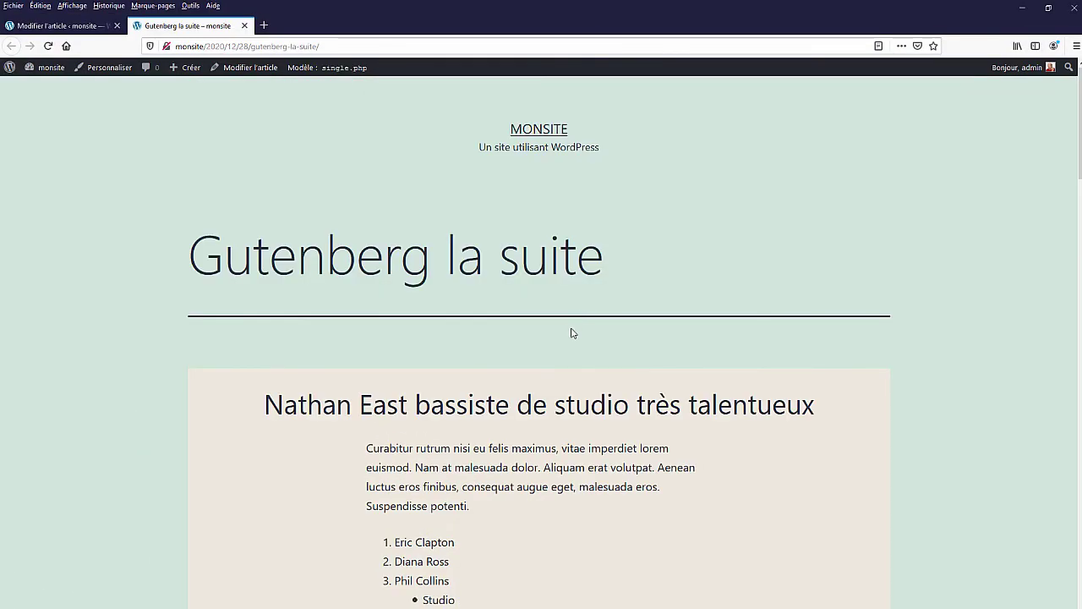
scroll(473, 322, "down", 6)
scroll(485, 295, "up", 6)
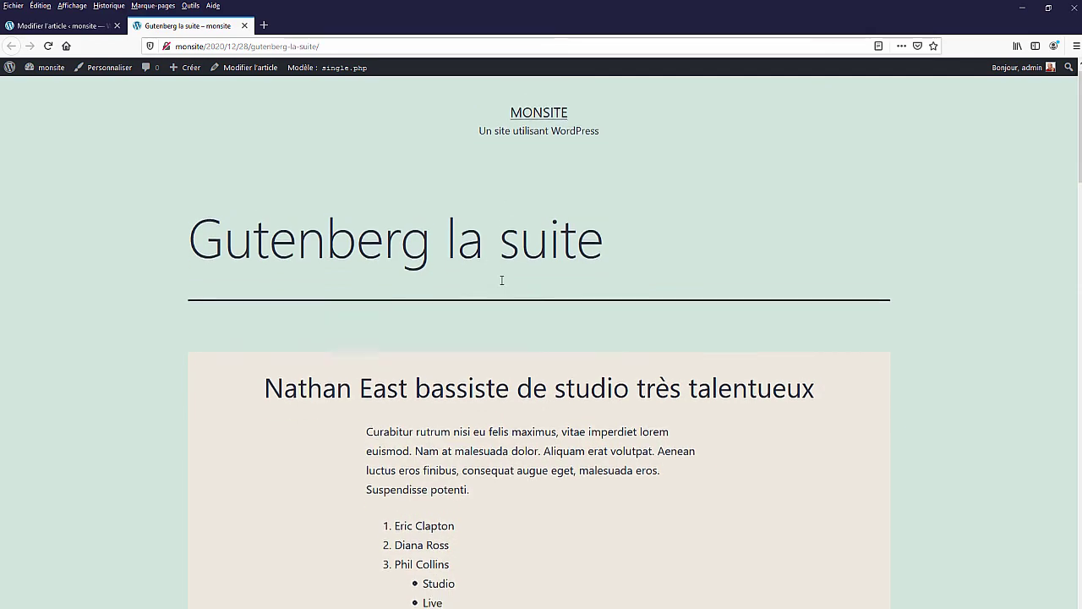
scroll(508, 287, "down", 7)
scroll(520, 293, "down", 12)
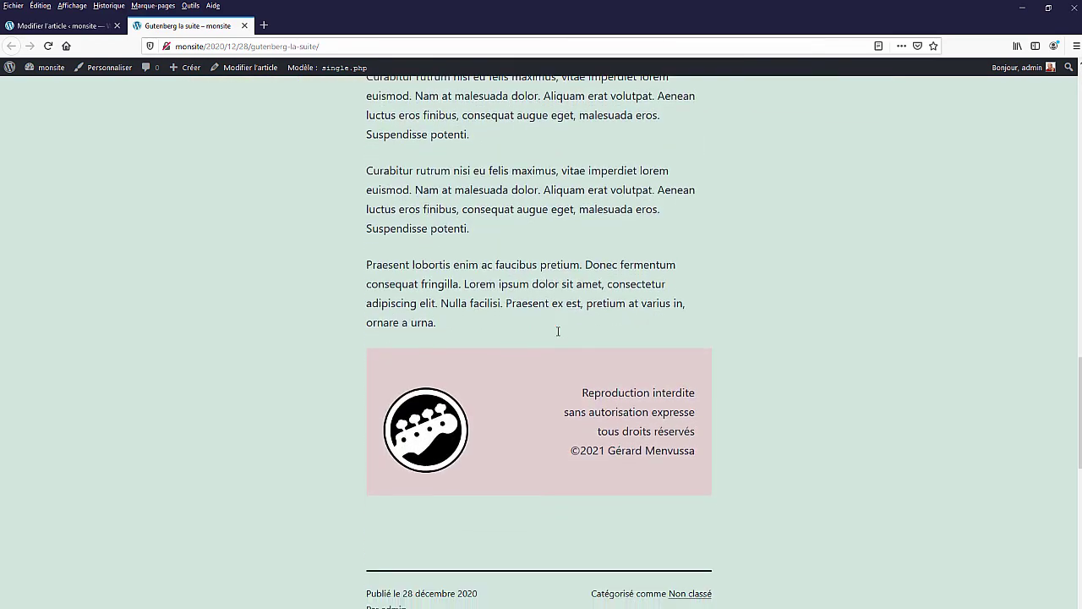
scroll(375, 573, "down", 3)
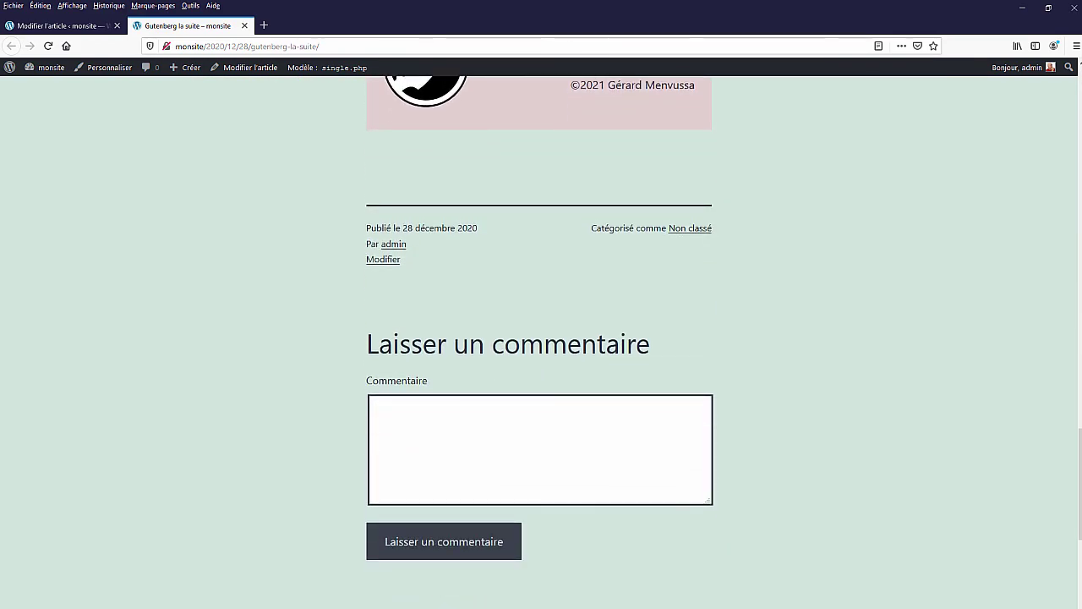
scroll(846, 592, "down", 3)
View the published "un nouvel article" with its copyright block and go to the site's home page.
left_click(834, 594)
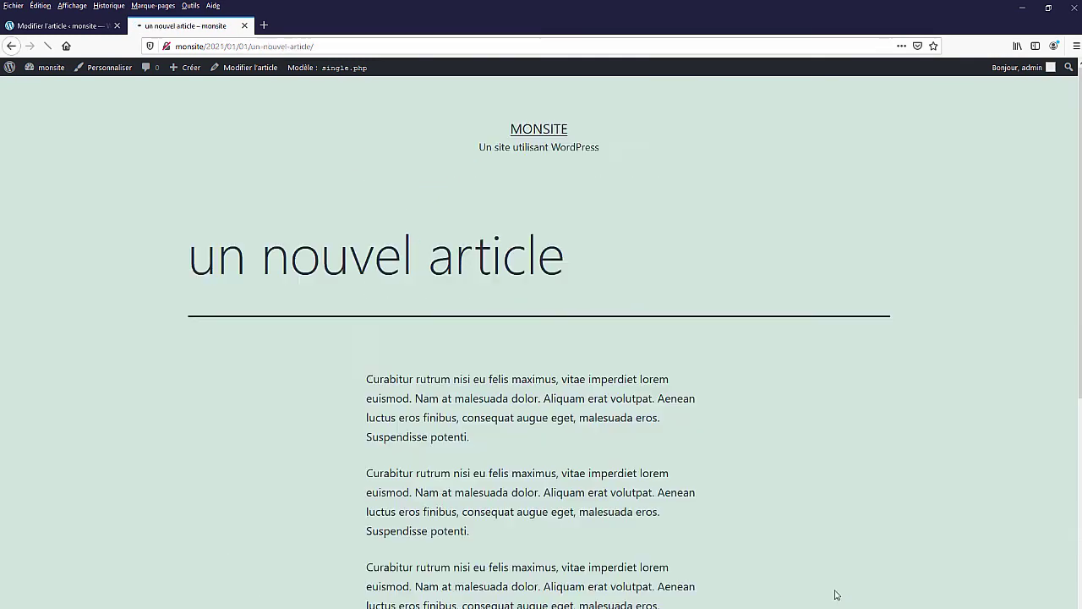
scroll(496, 363, "down", 5)
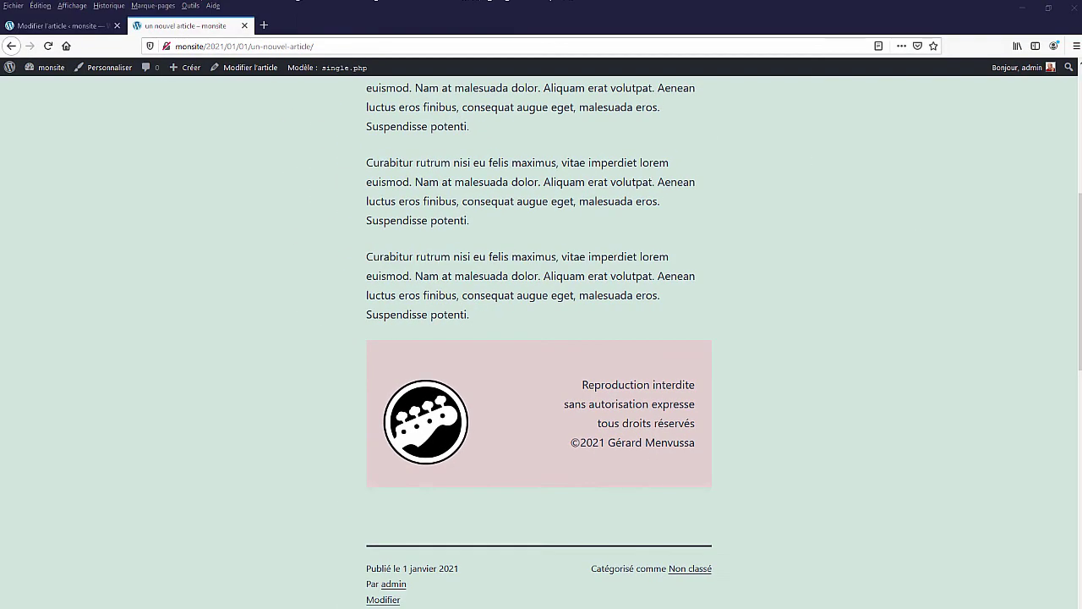
scroll(316, 225, "up", 10)
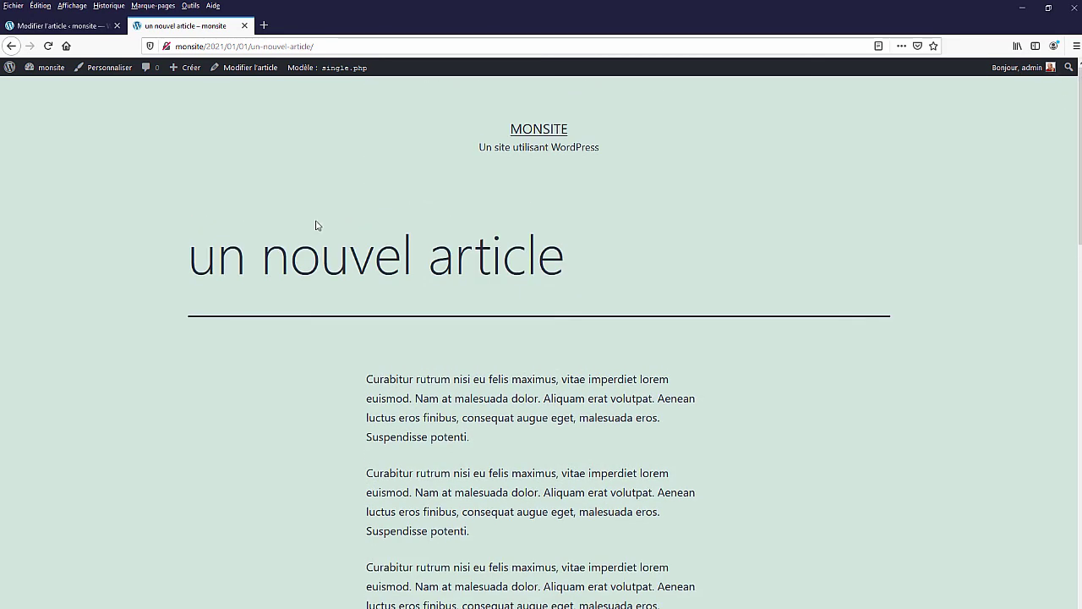
left_click(548, 129)
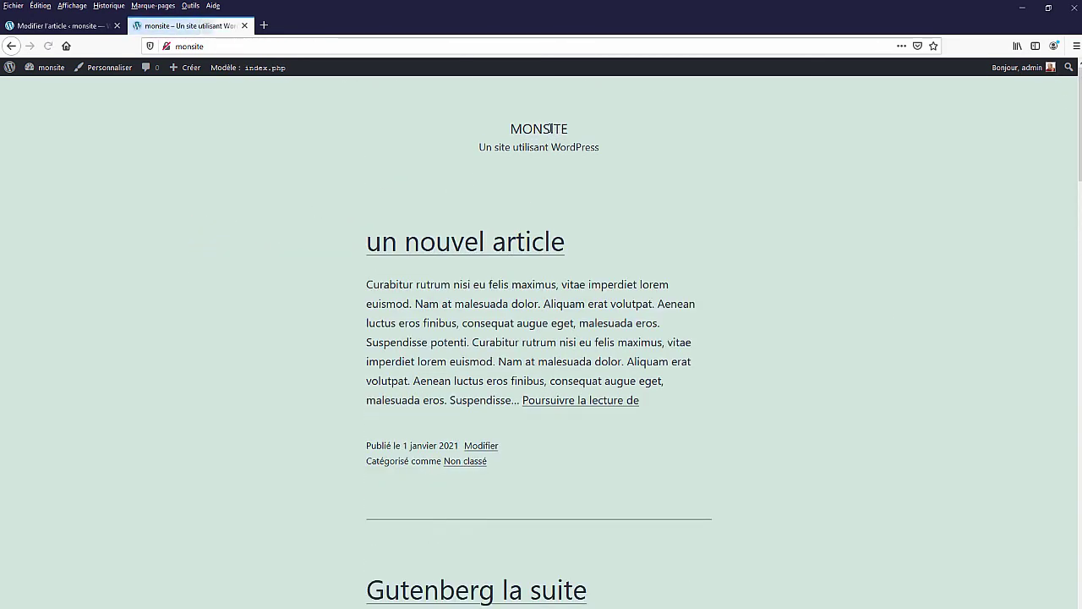
Return from the article editor to the articles list and move "un nouvel article" to the trash.
left_click(59, 26)
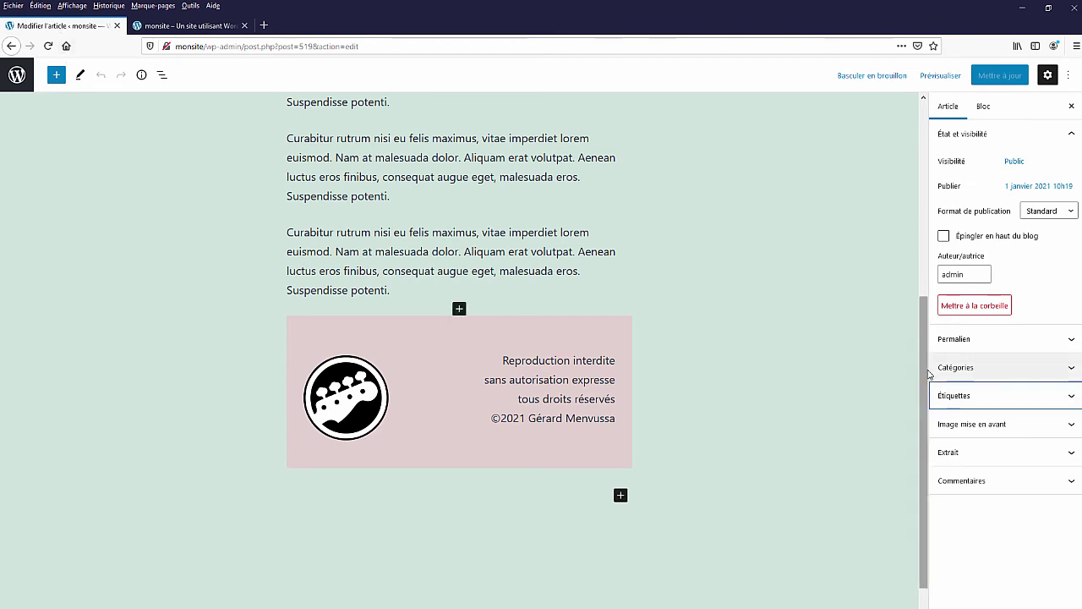
scroll(922, 364, "up", 5)
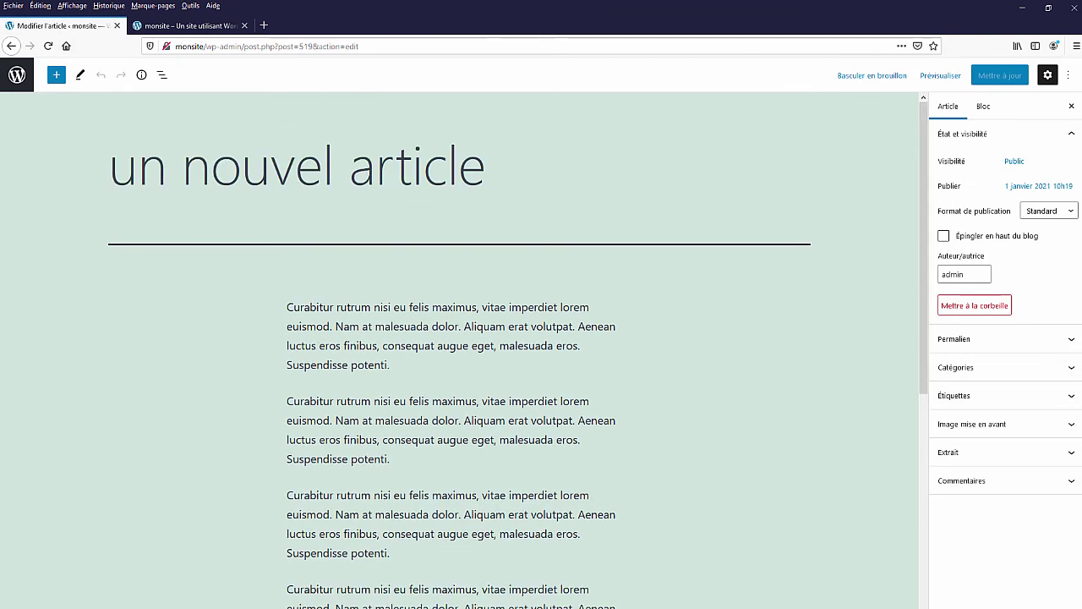
left_click(17, 76)
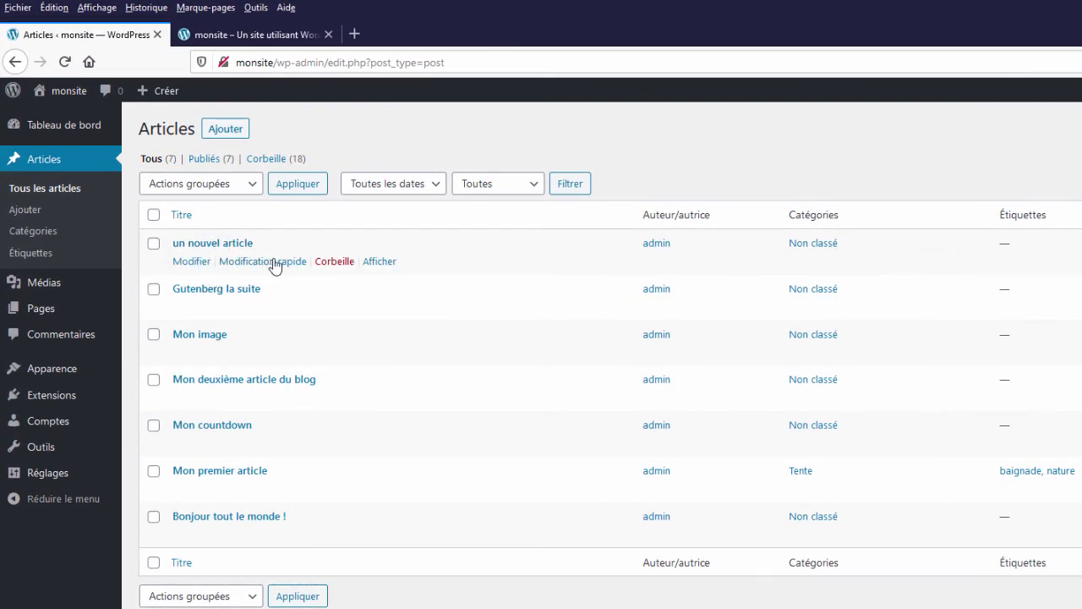
left_click(334, 262)
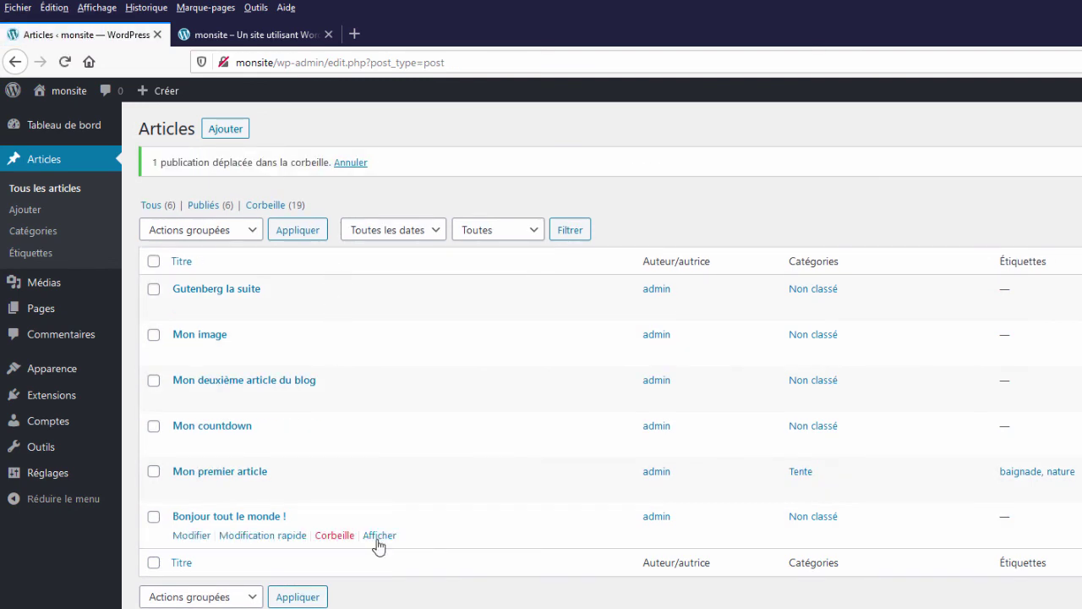